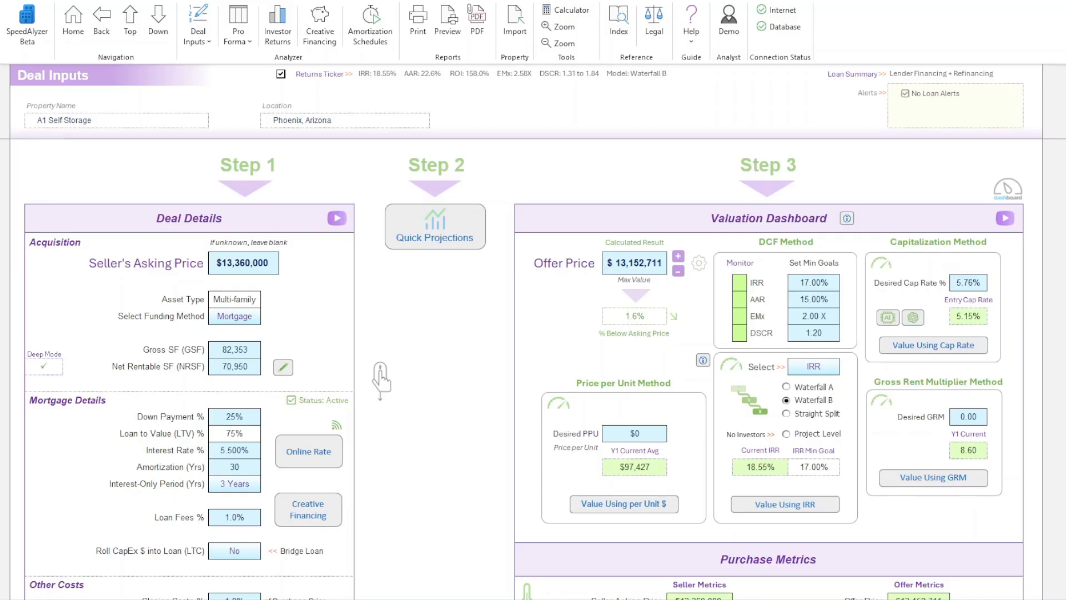
- Check the options for rolling CapEx into the loan (LTC) in the mortgage details, leaving the setting as is
{"action": "scroll", "coordinate": [524, 372], "scroll_direction": "down", "scroll_amount": 5}
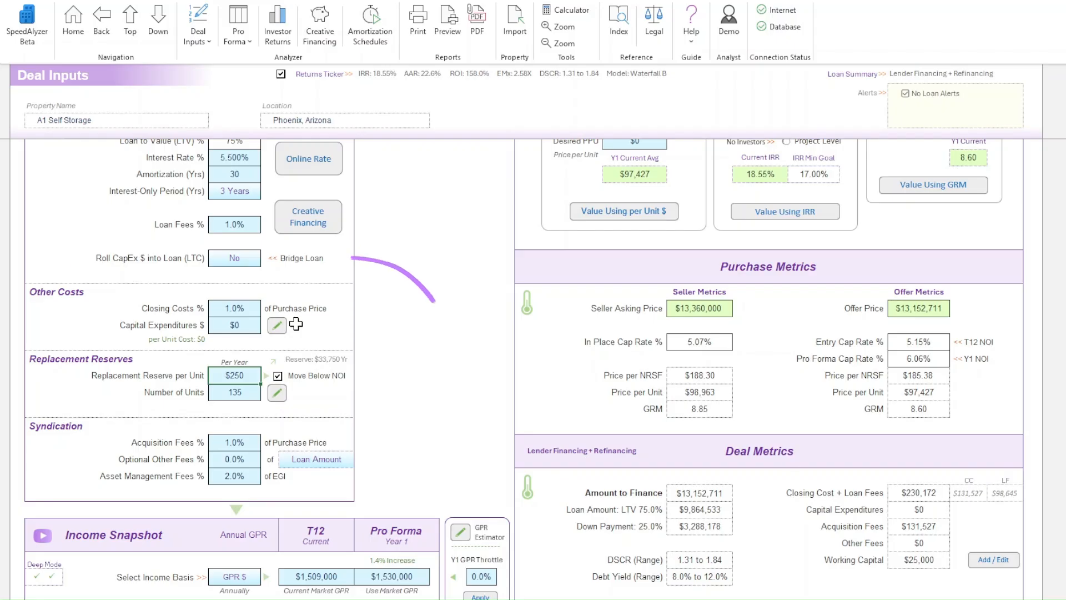
{"action": "left_click", "coordinate": [247, 260]}
{"action": "left_click", "coordinate": [267, 260]}
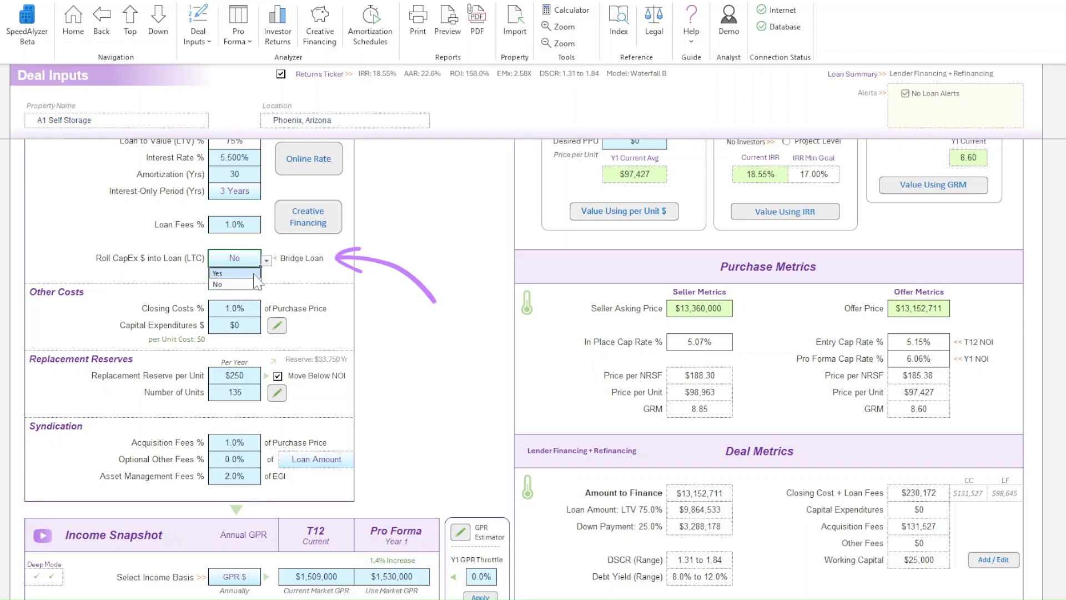
{"action": "key", "text": "Escape"}
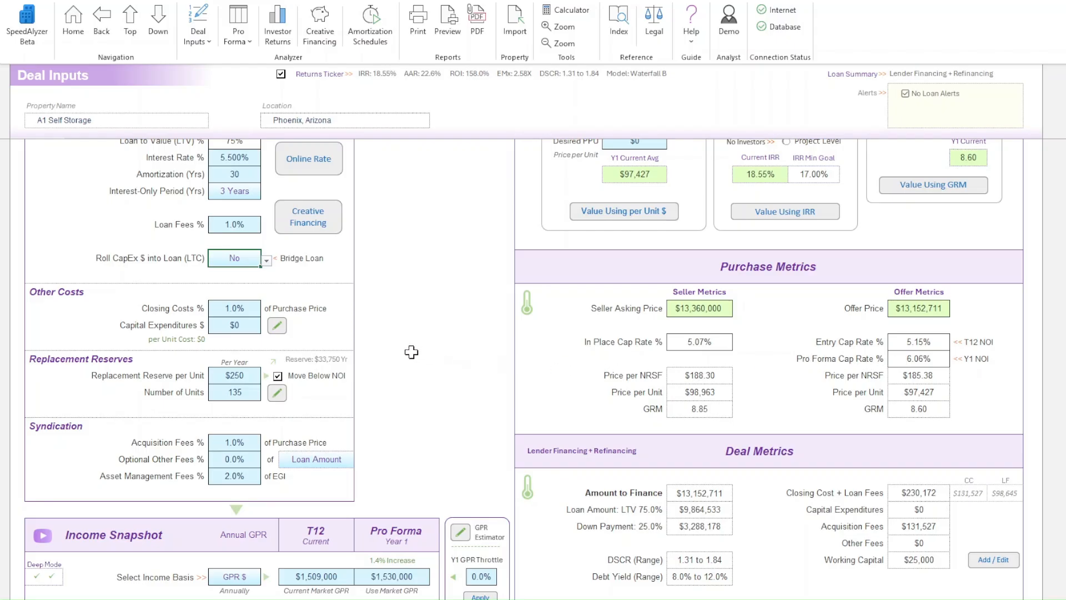
- Set Capital Expenditures under Other Costs to $100,000
{"action": "left_click", "coordinate": [248, 321]}
{"action": "type", "text": "100000"}
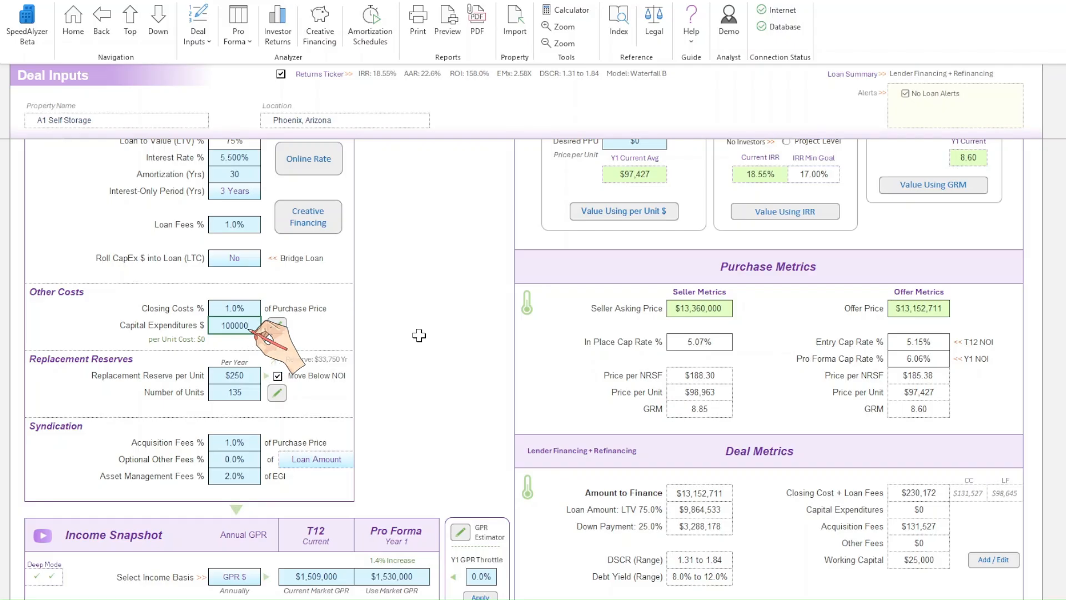
{"action": "key", "text": "Return"}
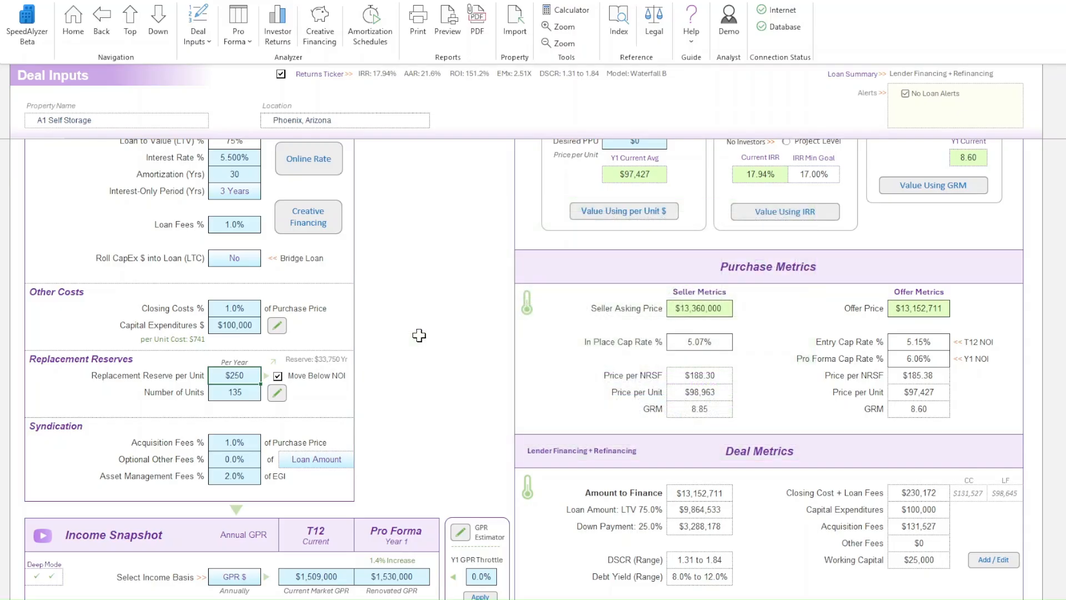
- Open the CapEx Tool and browse its list of multi-family renovation ideas
{"action": "left_click", "coordinate": [210, 42]}
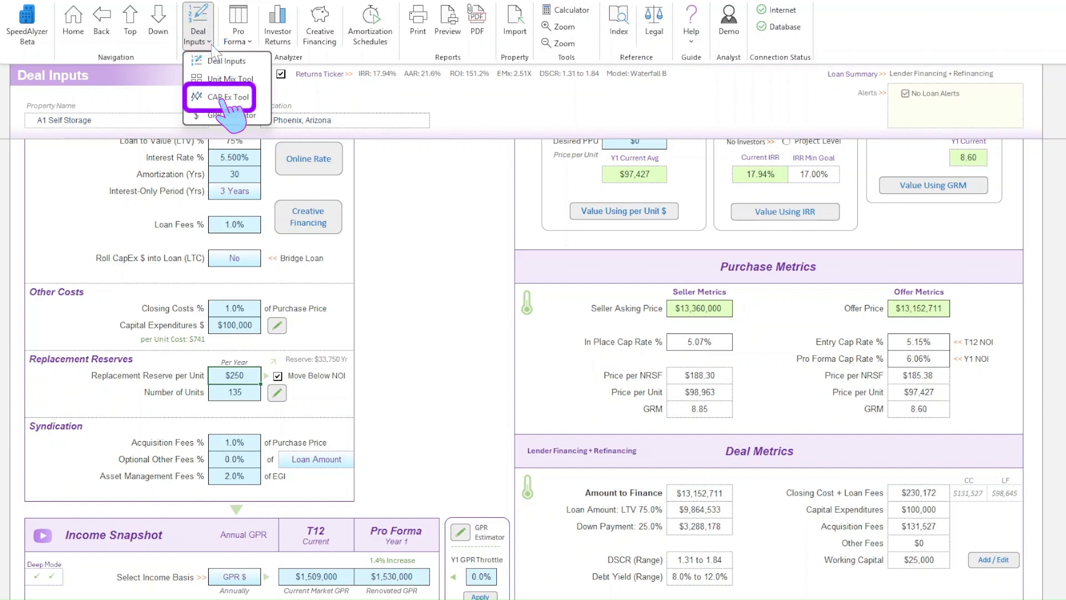
{"action": "left_click", "coordinate": [212, 45]}
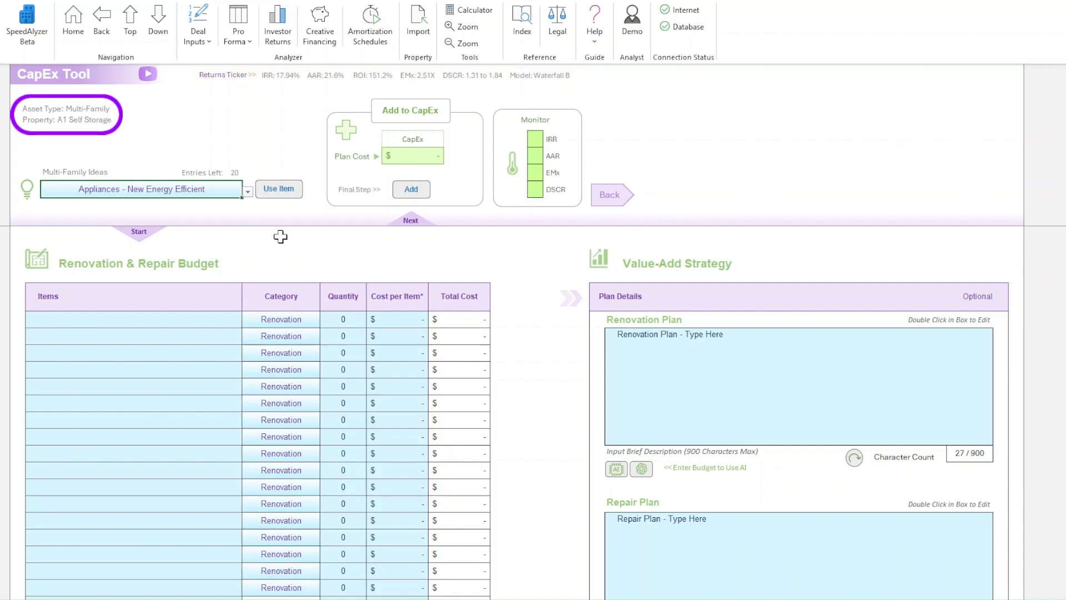
{"action": "left_click", "coordinate": [248, 192]}
{"action": "mouse_move", "coordinate": [249, 219]}
{"action": "left_mouse_down"}
{"action": "mouse_move", "coordinate": [255, 313]}
{"action": "mouse_move", "coordinate": [255, 216]}
{"action": "mouse_move", "coordinate": [243, 208]}
{"action": "left_mouse_up"}
{"action": "left_click", "coordinate": [243, 205]}
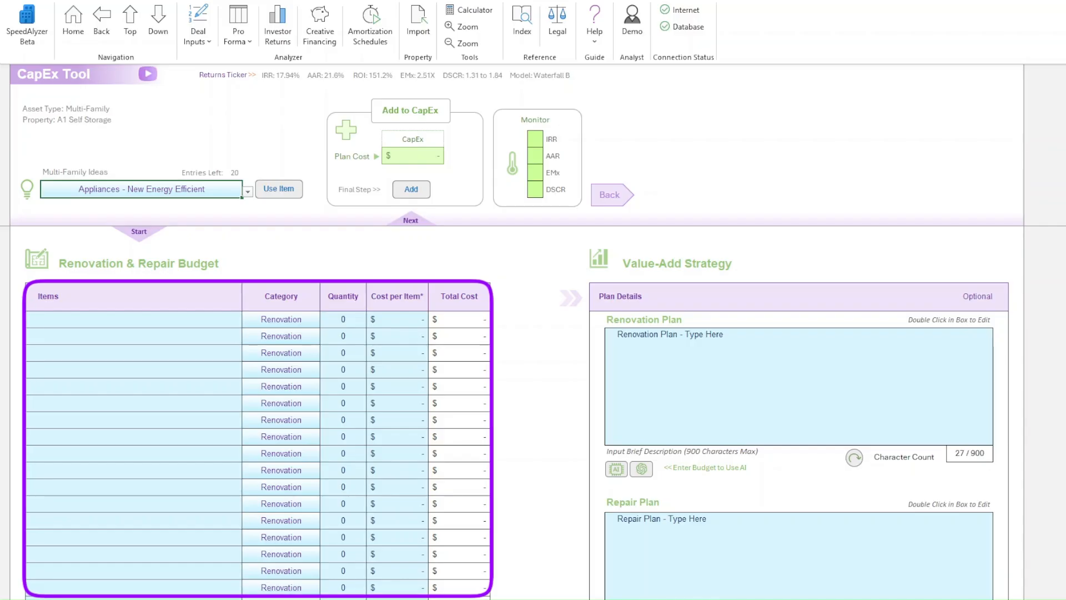
- Examine the renovation and repair budget table, its totals and fee percentages, and the Value-Add Strategy plan boxes
{"action": "scroll", "coordinate": [517, 411], "scroll_direction": "down", "scroll_amount": 1}
{"action": "scroll", "coordinate": [516, 411], "scroll_direction": "down", "scroll_amount": 1}
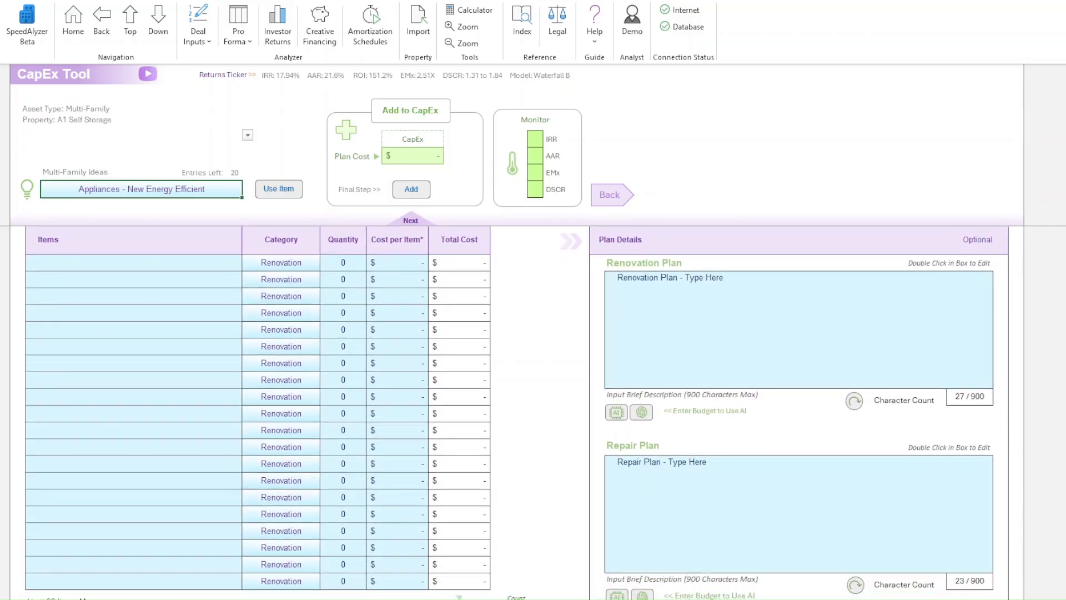
{"action": "scroll", "coordinate": [517, 411], "scroll_direction": "up", "scroll_amount": 1}
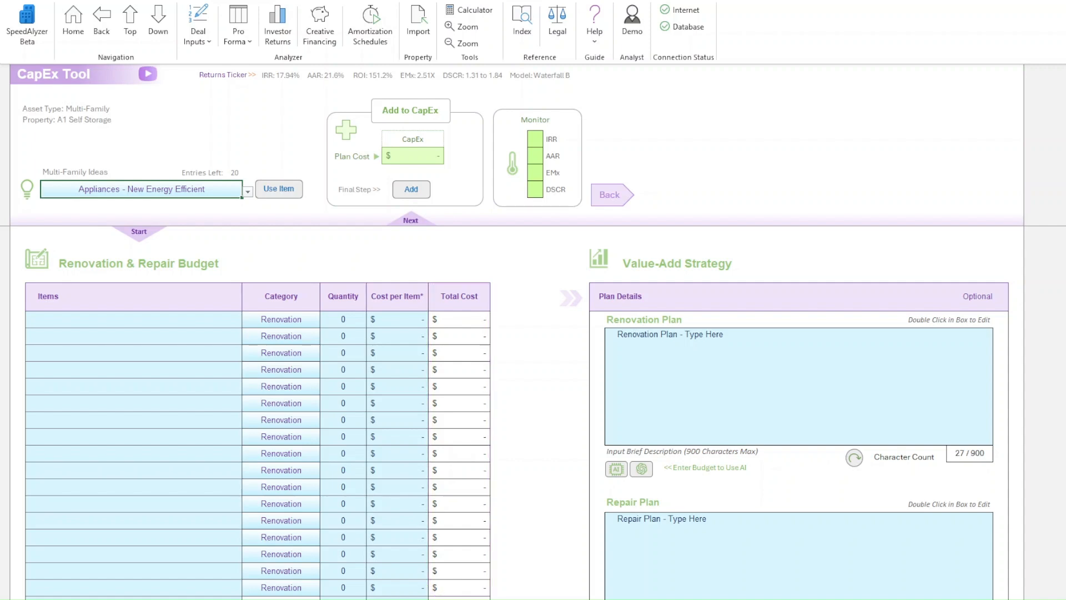
{"action": "scroll", "coordinate": [516, 411], "scroll_direction": "down", "scroll_amount": 1}
{"action": "scroll", "coordinate": [516, 411], "scroll_direction": "down", "scroll_amount": 4}
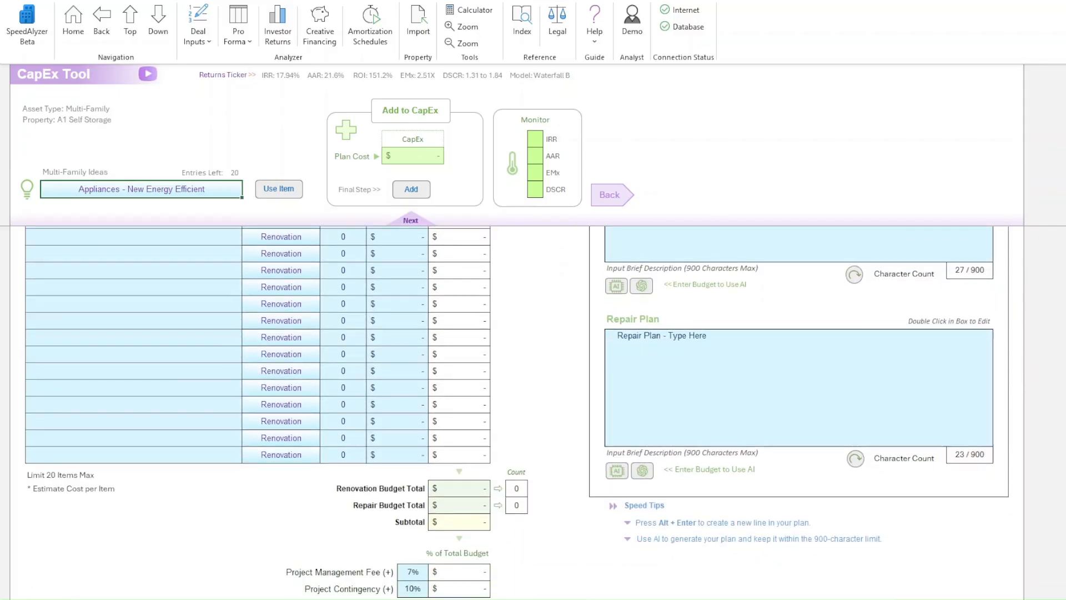
{"action": "scroll", "coordinate": [516, 411], "scroll_direction": "down", "scroll_amount": 1}
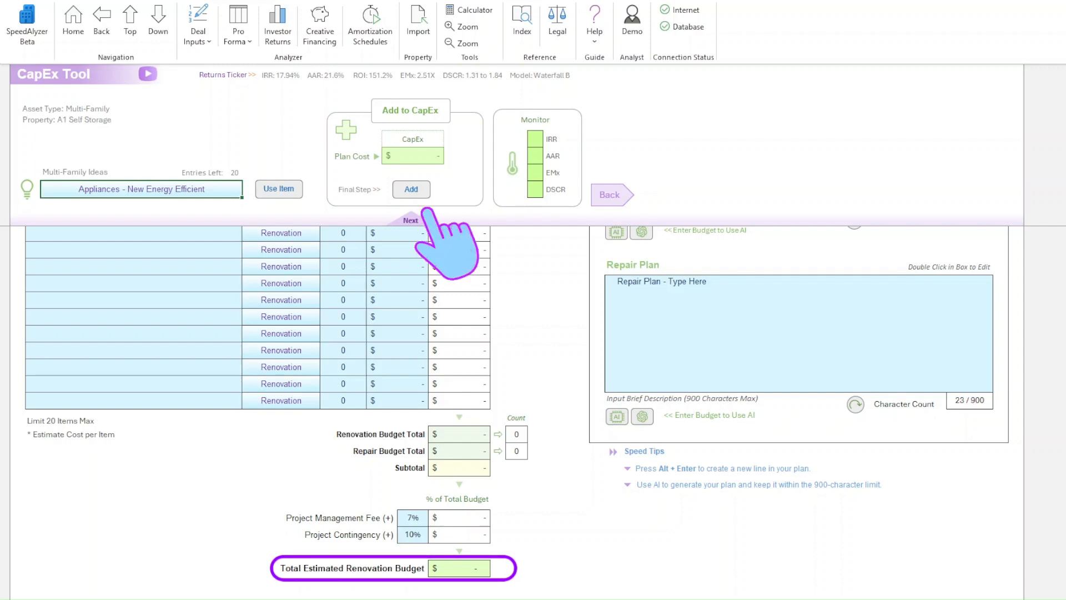
{"action": "scroll", "coordinate": [516, 411], "scroll_direction": "up", "scroll_amount": 1}
{"action": "scroll", "coordinate": [516, 411], "scroll_direction": "up", "scroll_amount": 3}
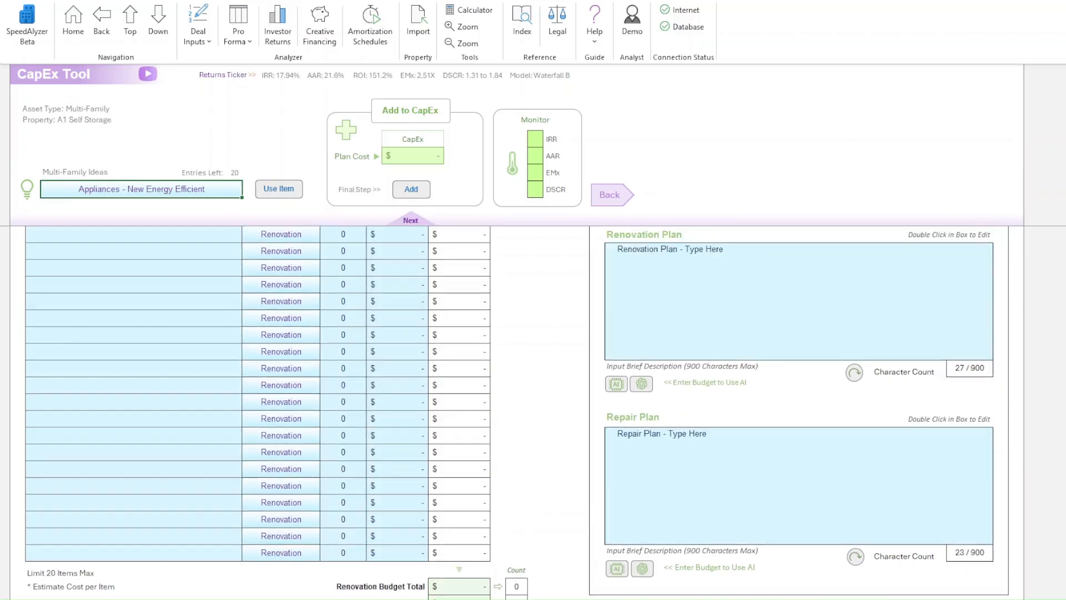
{"action": "scroll", "coordinate": [516, 411], "scroll_direction": "down", "scroll_amount": 1}
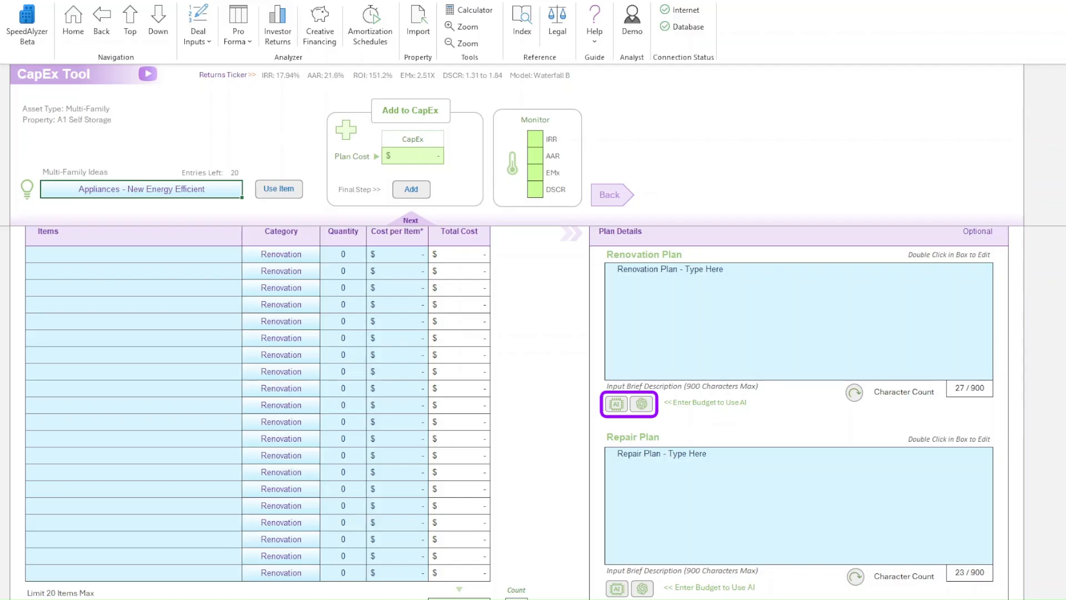
{"action": "scroll", "coordinate": [516, 412], "scroll_direction": "up", "scroll_amount": 2}
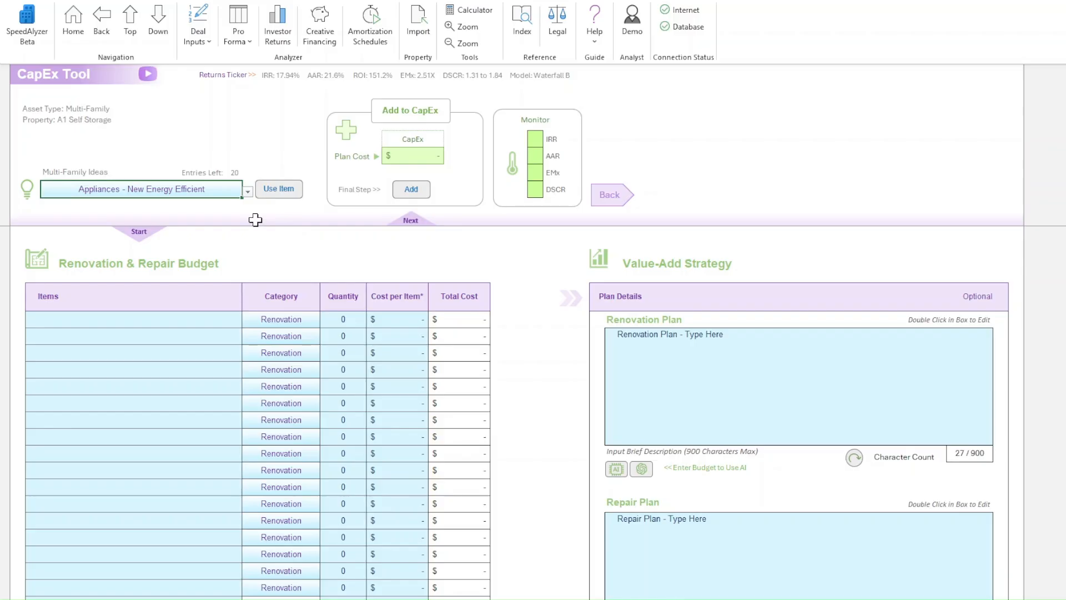
- Pick Flooring Replacement (LVP, Carpet, Tile) from the multi-family ideas and add it to the renovation budget
{"action": "left_click", "coordinate": [248, 193]}
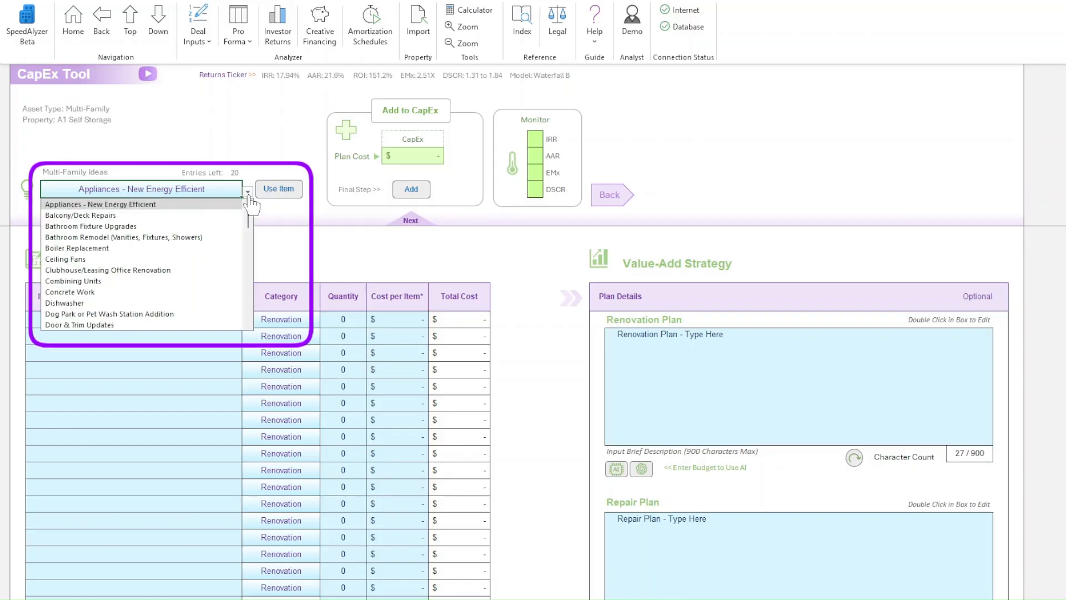
{"action": "mouse_move", "coordinate": [248, 222]}
{"action": "left_mouse_down"}
{"action": "mouse_move", "coordinate": [248, 261]}
{"action": "mouse_move", "coordinate": [248, 251]}
{"action": "left_mouse_up"}
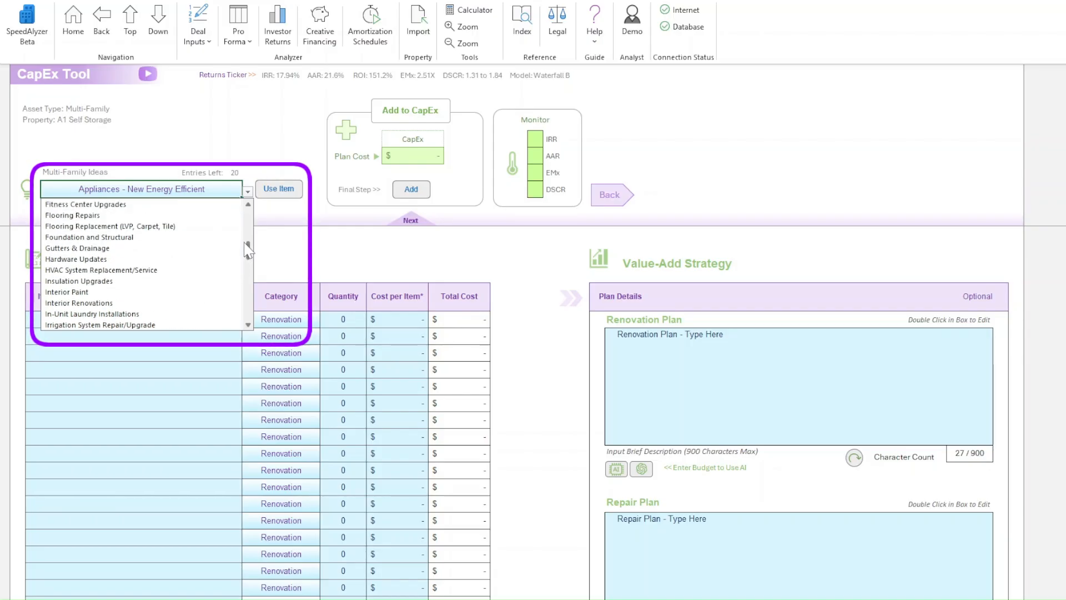
{"action": "left_click", "coordinate": [177, 233]}
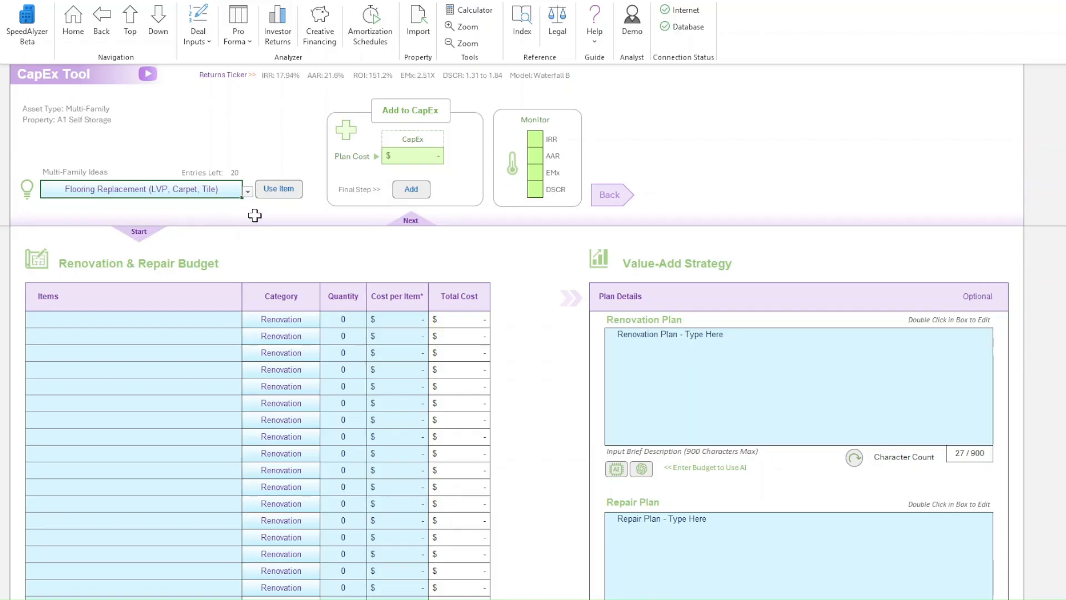
{"action": "left_click", "coordinate": [279, 190]}
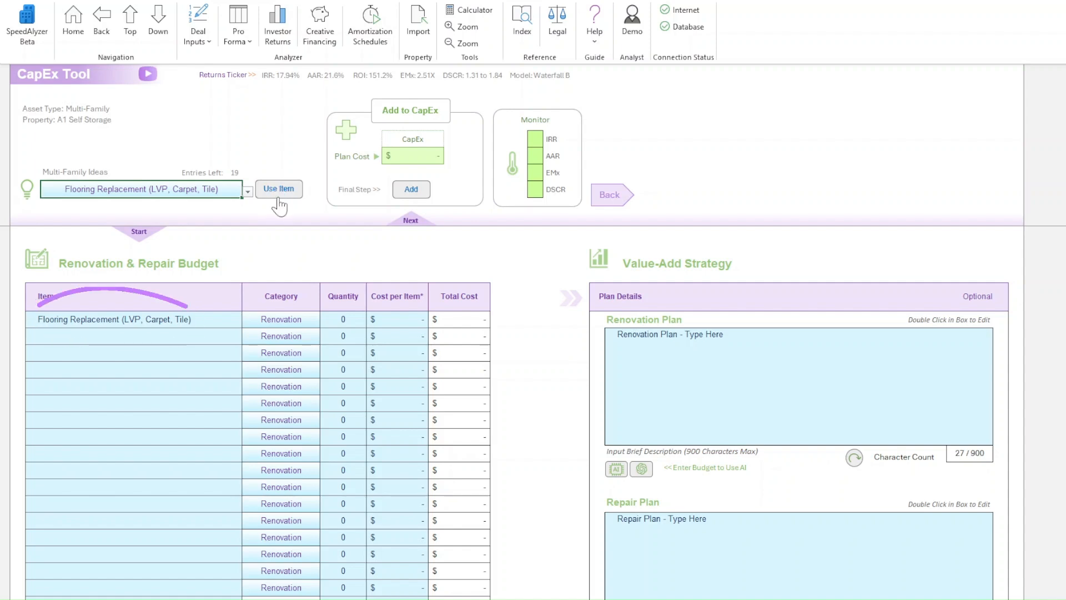
- Clear the flooring replacement item from the first budget row and insert it again from the selected idea
{"action": "left_click", "coordinate": [197, 318]}
{"action": "key", "text": "Delete"}
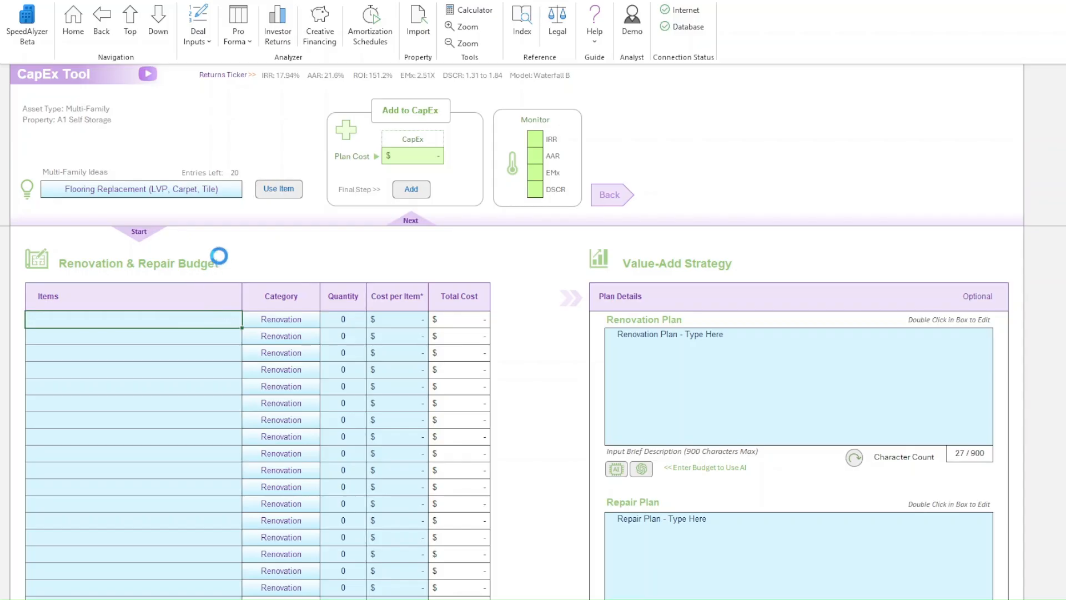
{"action": "left_click", "coordinate": [279, 190]}
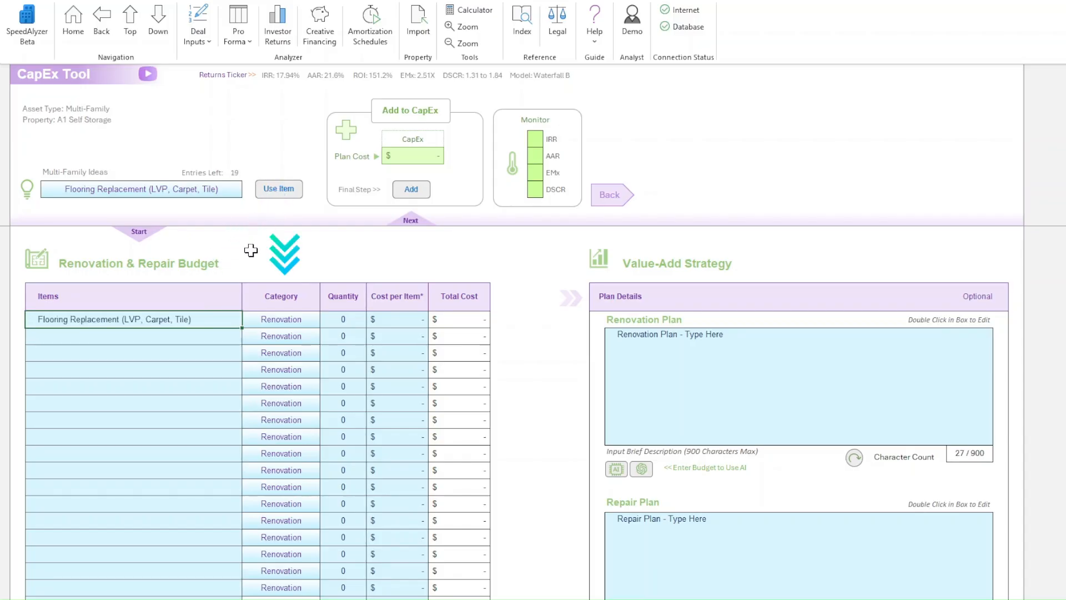
- Categorize the flooring replacement item as Renovation, with a quantity of 15 and a cost per item of $1,800
{"action": "left_click", "coordinate": [303, 318]}
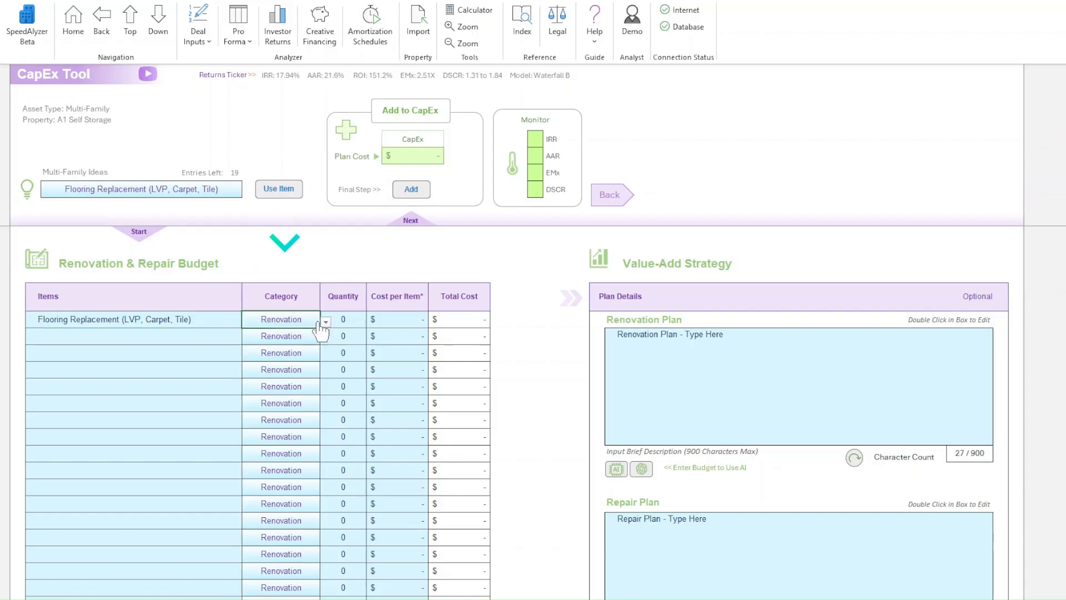
{"action": "left_click", "coordinate": [326, 322]}
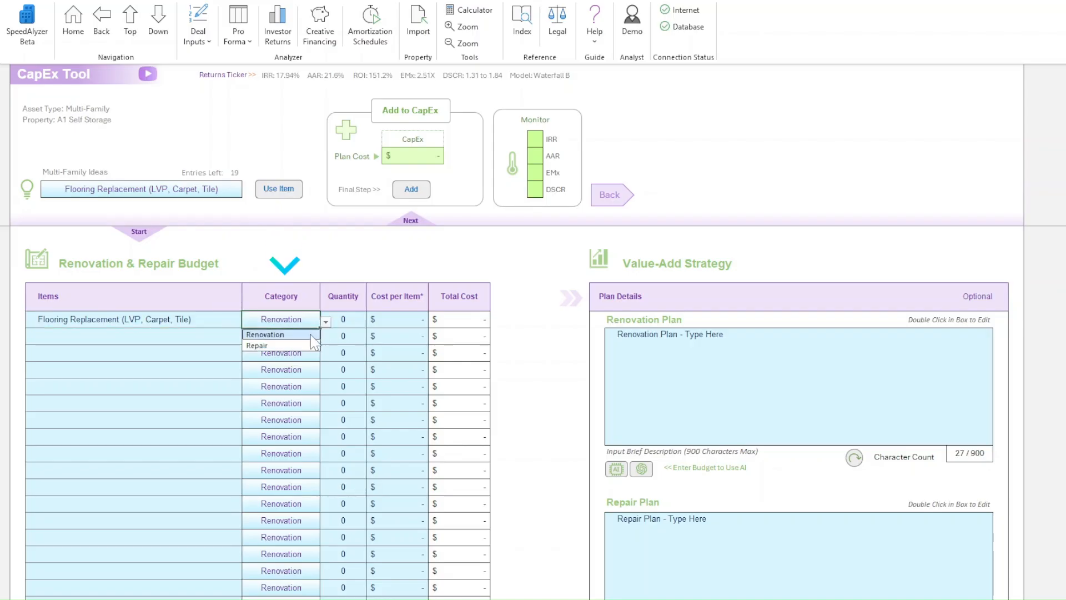
{"action": "left_click", "coordinate": [311, 335]}
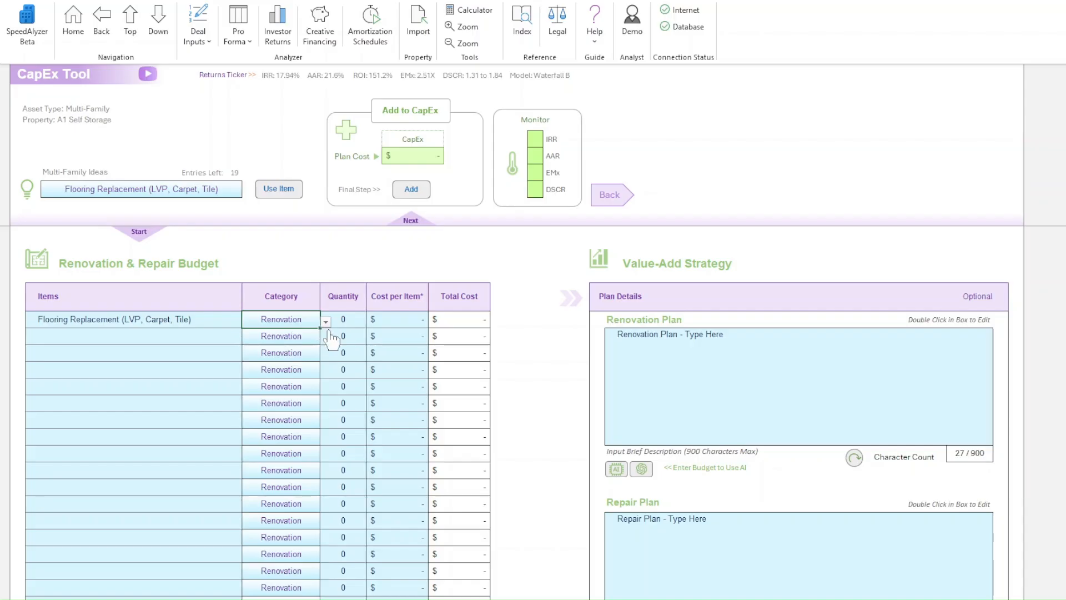
{"action": "left_click", "coordinate": [344, 320]}
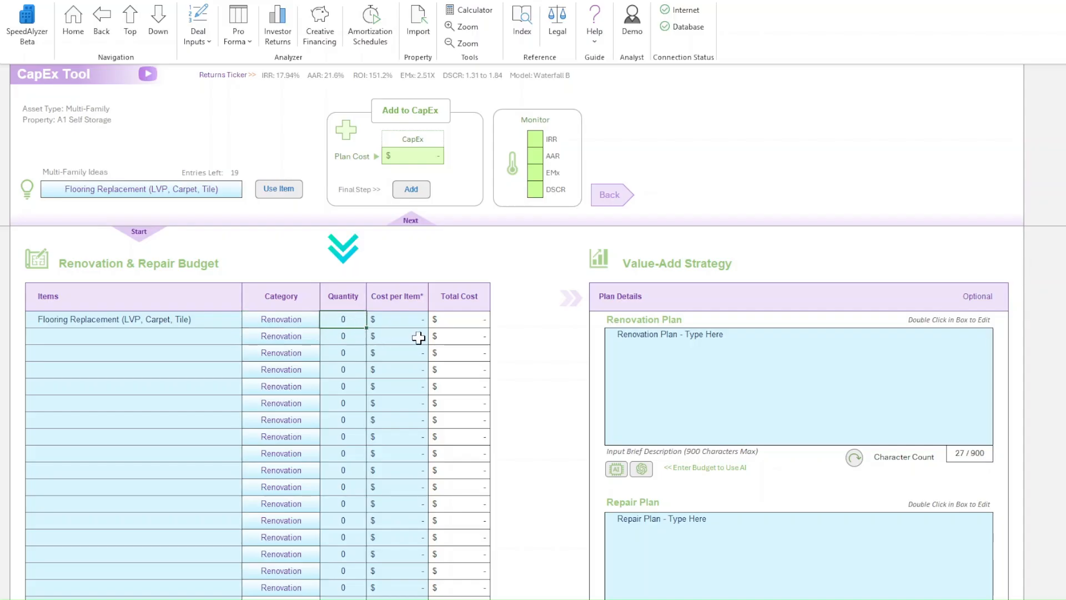
{"action": "type", "text": "15"}
{"action": "left_click", "coordinate": [412, 321]}
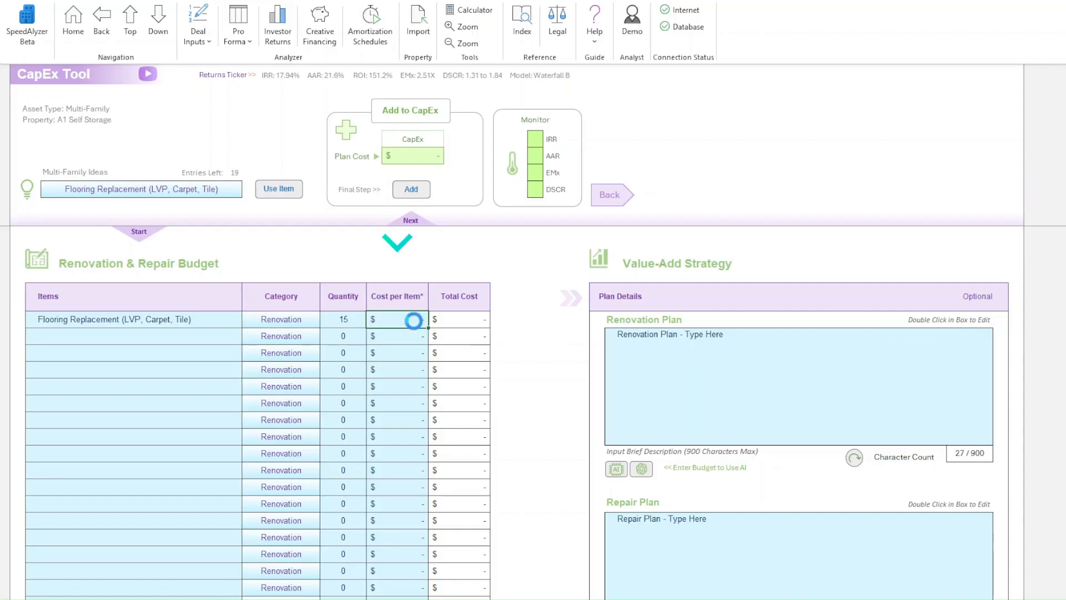
{"action": "type", "text": "1800"}
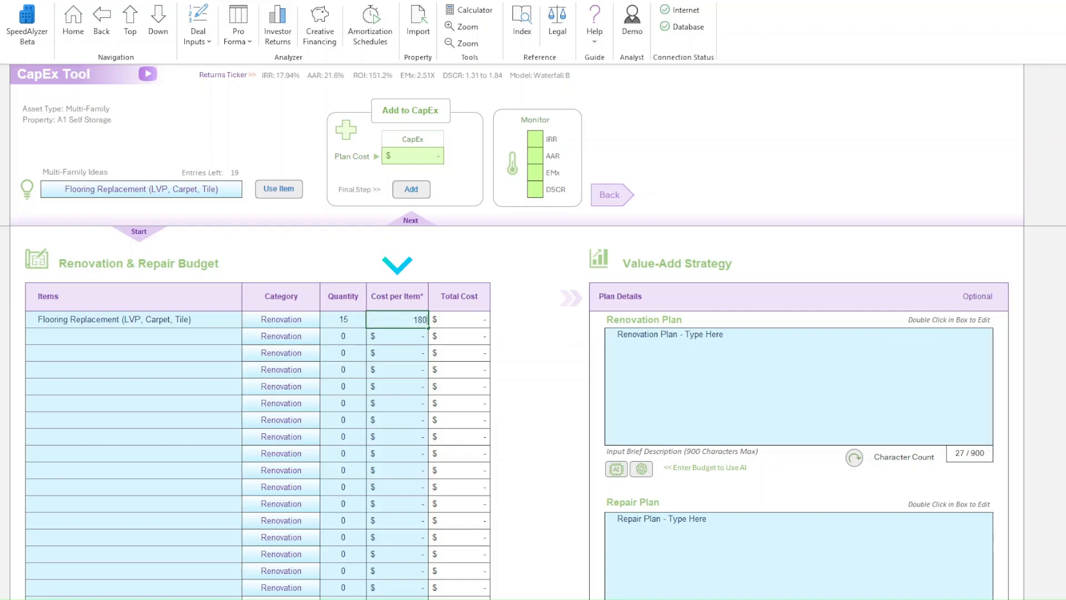
{"action": "left_click", "coordinate": [405, 340]}
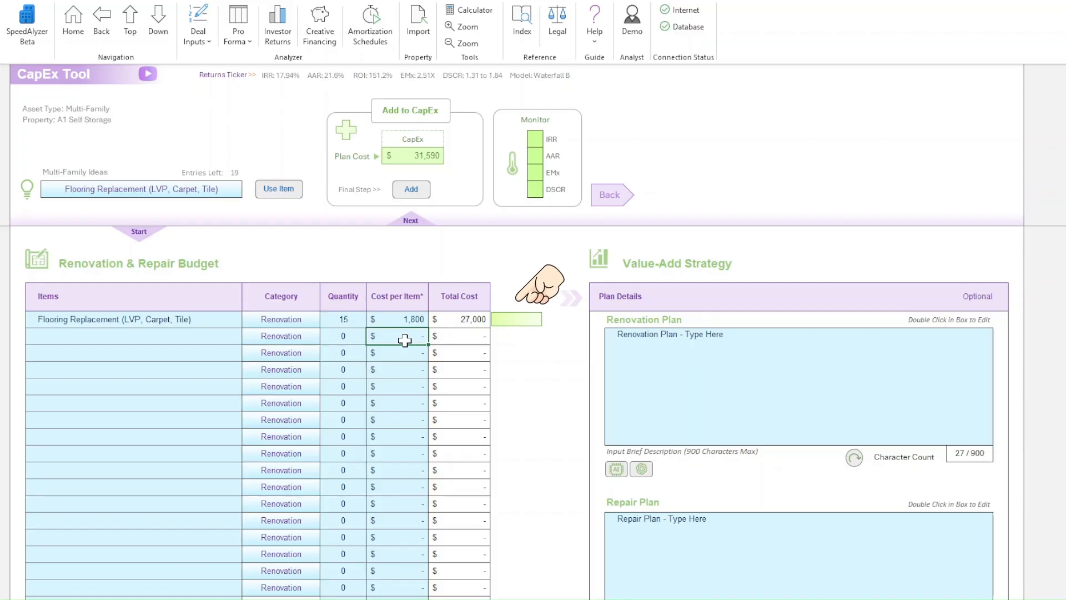
- Find Kitchen Remodel (Cabinets, Countertops, Sinks) among the multi-family ideas and add it to the budget
{"action": "left_click", "coordinate": [217, 340]}
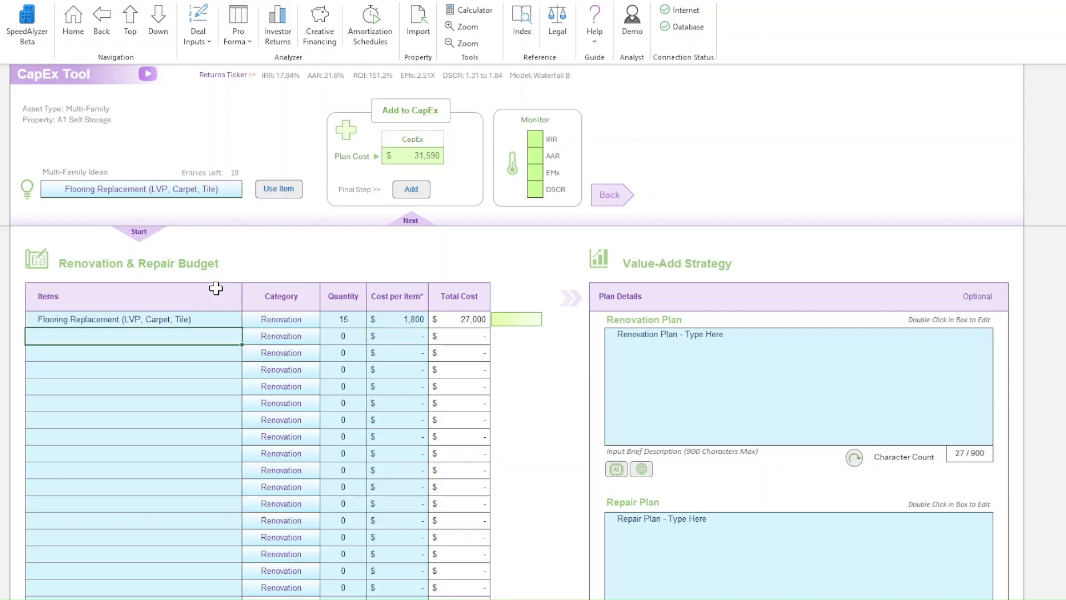
{"action": "left_click", "coordinate": [204, 192]}
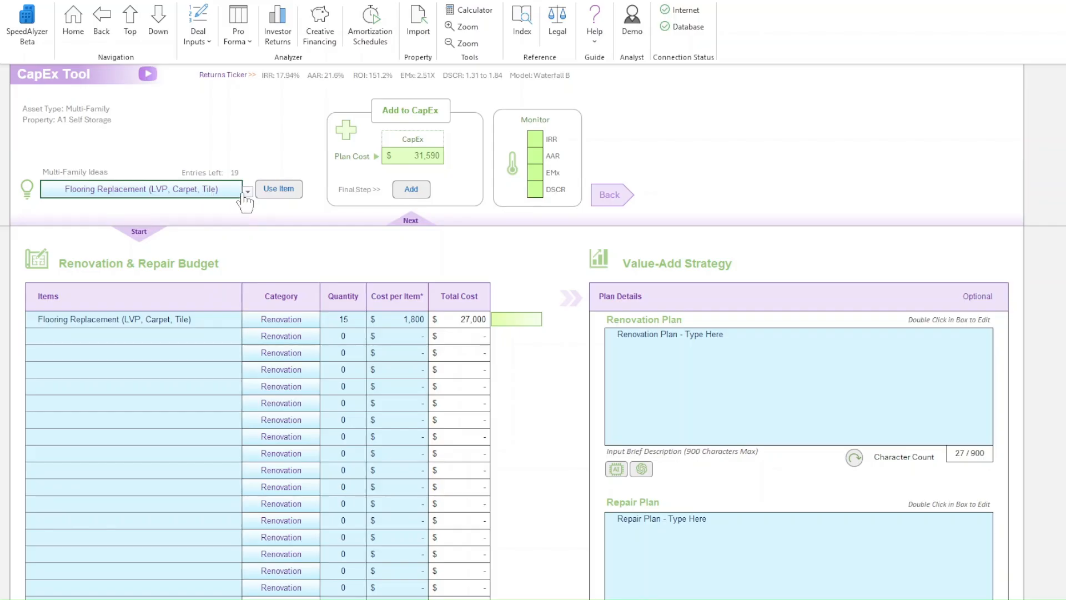
{"action": "type", "text": "k"}
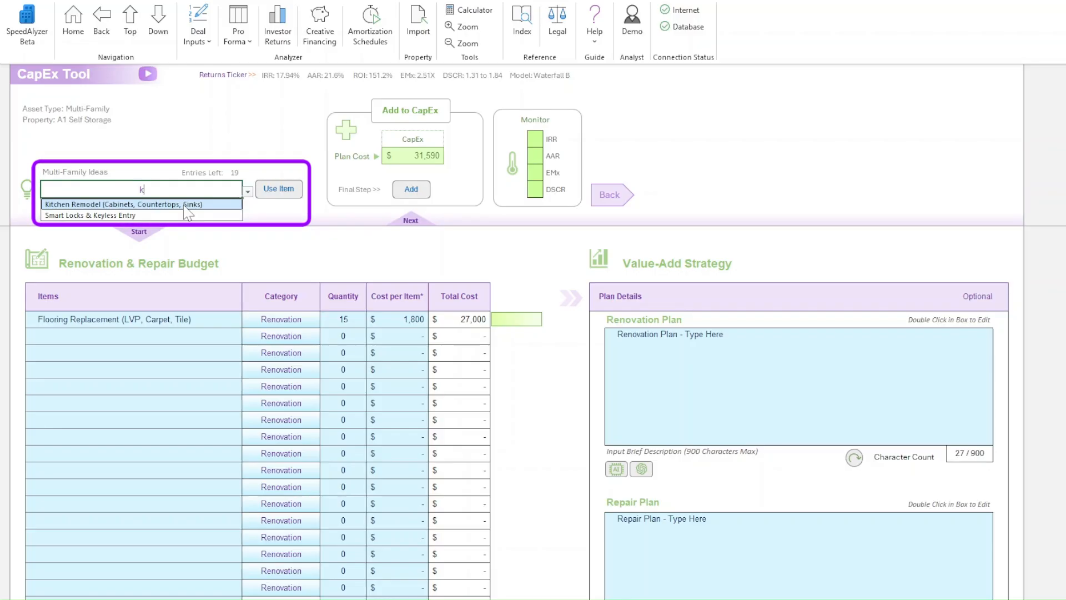
{"action": "left_click", "coordinate": [179, 205]}
{"action": "left_click", "coordinate": [269, 193]}
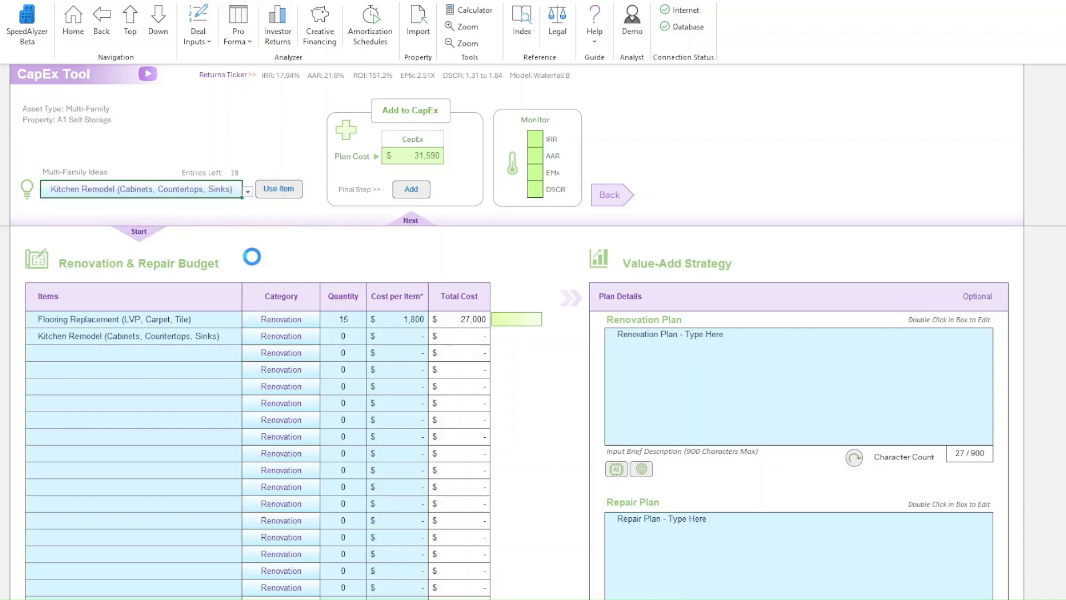
- Shorten the kitchen remodel item's name in the budget to "Kitchen Remodel (Cabinets)"
{"action": "left_click", "coordinate": [198, 337]}
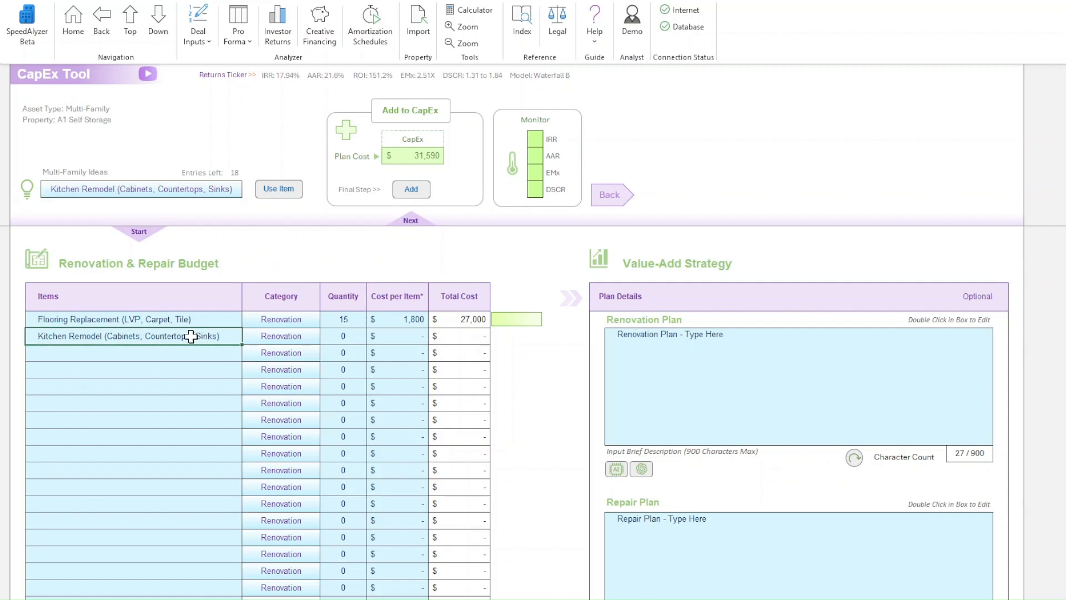
{"action": "double_click", "coordinate": [191, 336]}
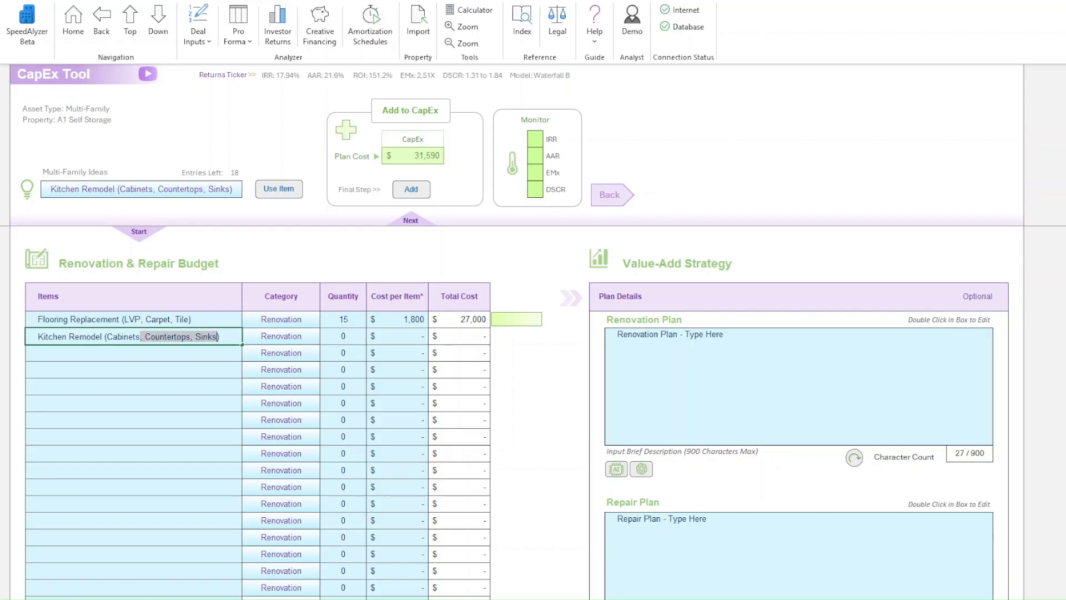
{"action": "key", "text": "BackSpace"}
{"action": "left_click", "coordinate": [258, 336]}
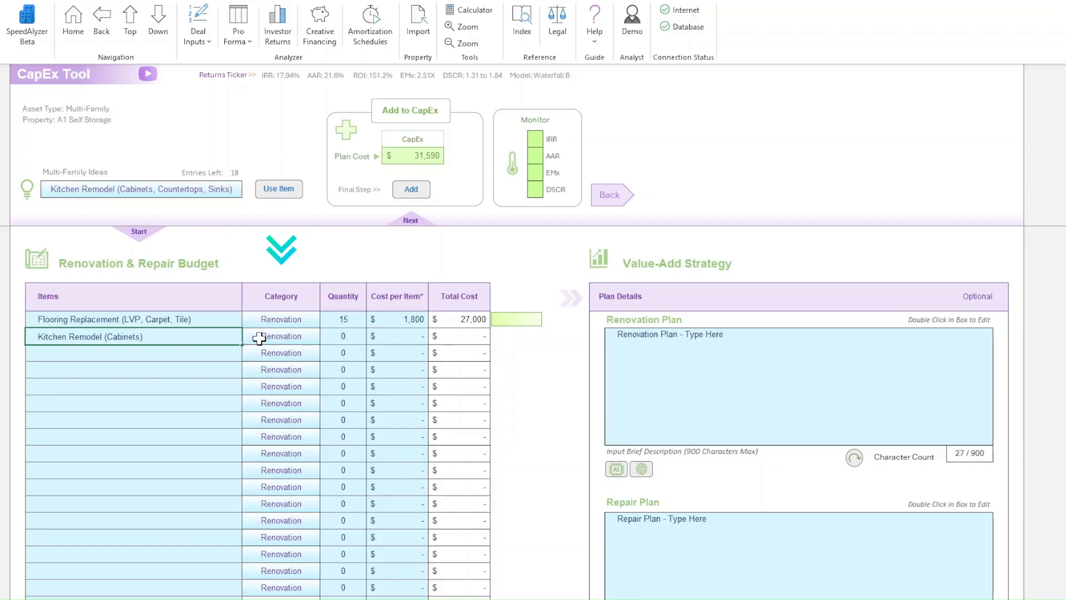
- Set the Kitchen Remodel (Cabinets) item's quantity to 15 and its cost per item to $3,200
{"action": "left_click", "coordinate": [341, 338]}
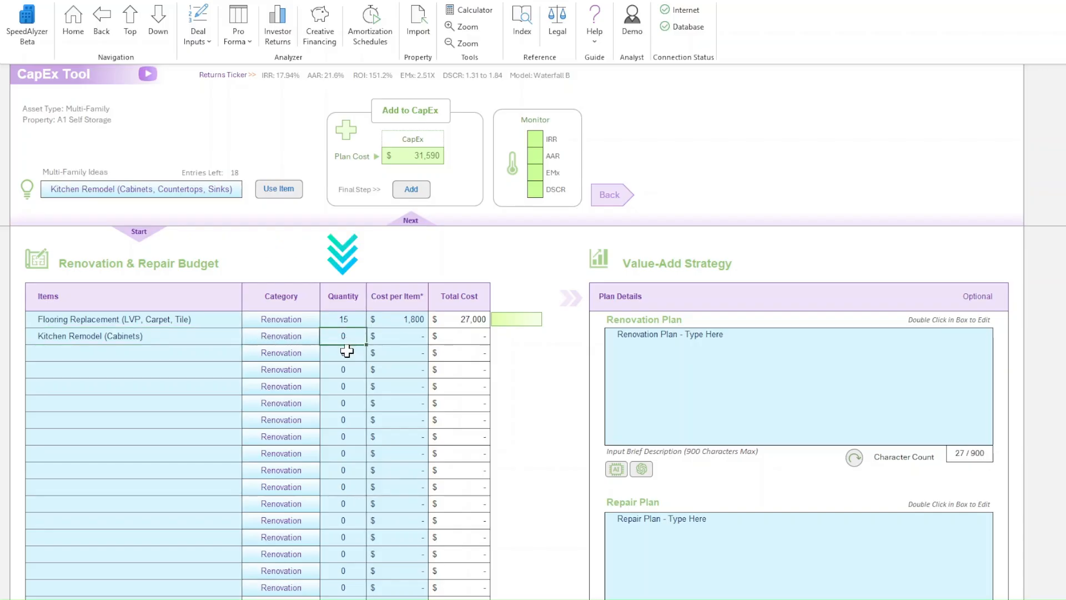
{"action": "type", "text": "15"}
{"action": "left_click", "coordinate": [400, 336]}
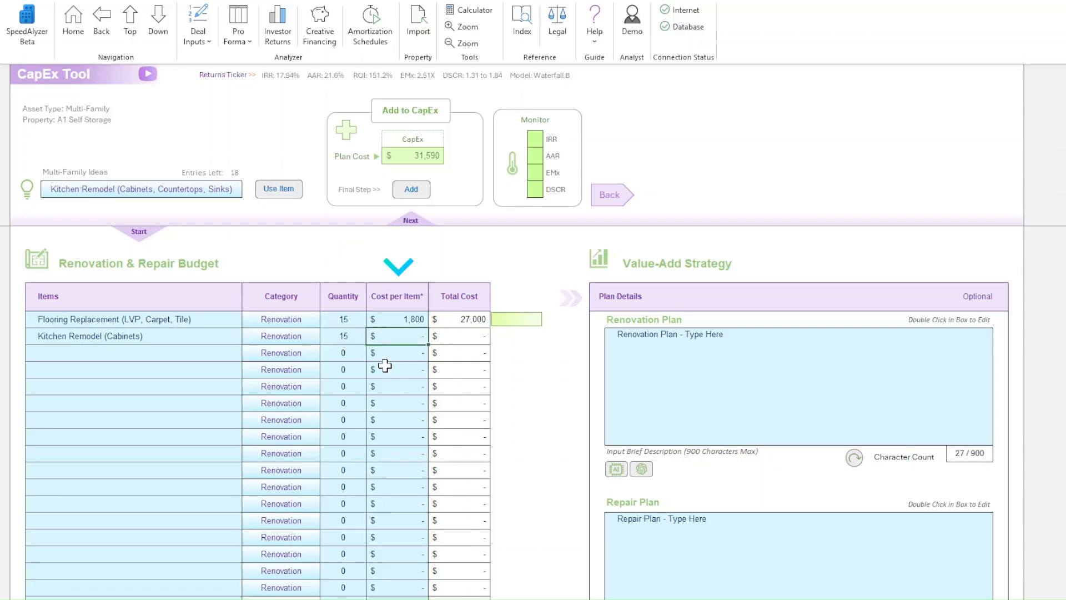
{"action": "type", "text": "3,200"}
{"action": "left_click", "coordinate": [387, 357]}
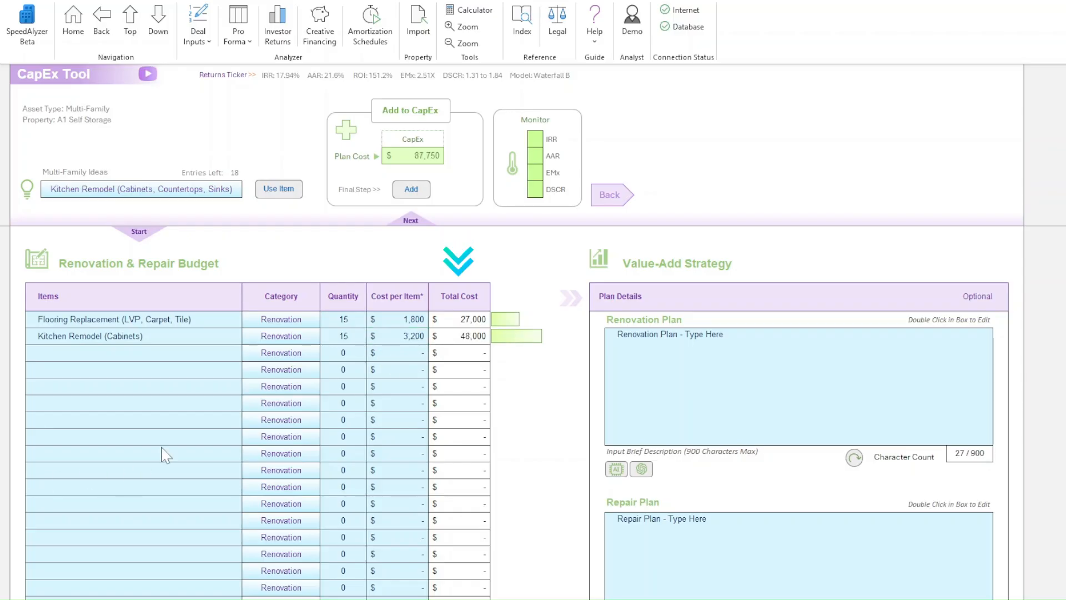
- Enter "Roofing Repair and Sealing" as a custom item in the third row of the budget
{"action": "left_click", "coordinate": [234, 352]}
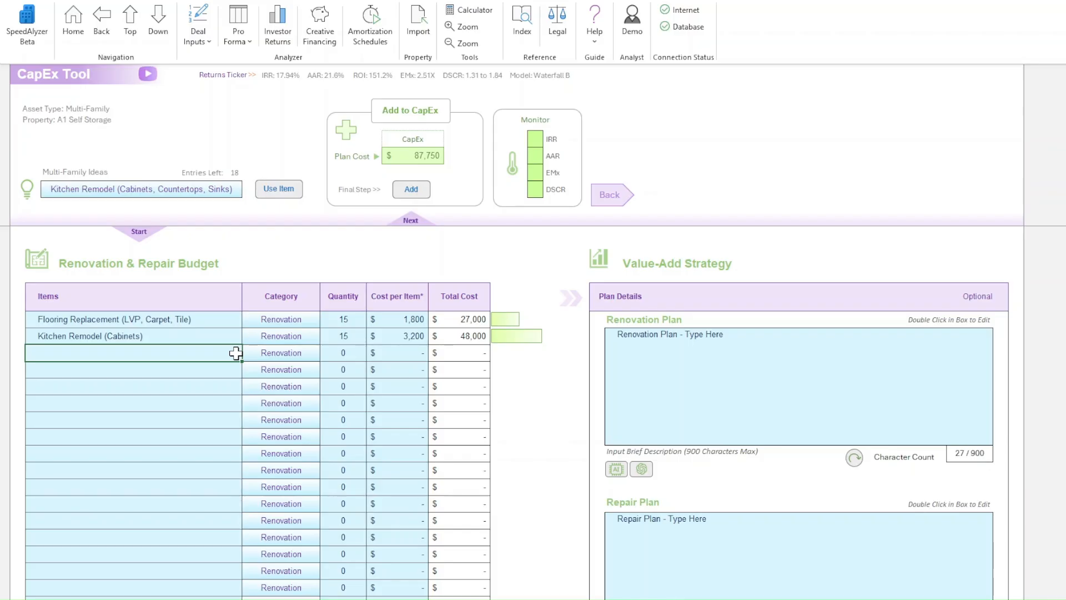
{"action": "type", "text": "Roofing"}
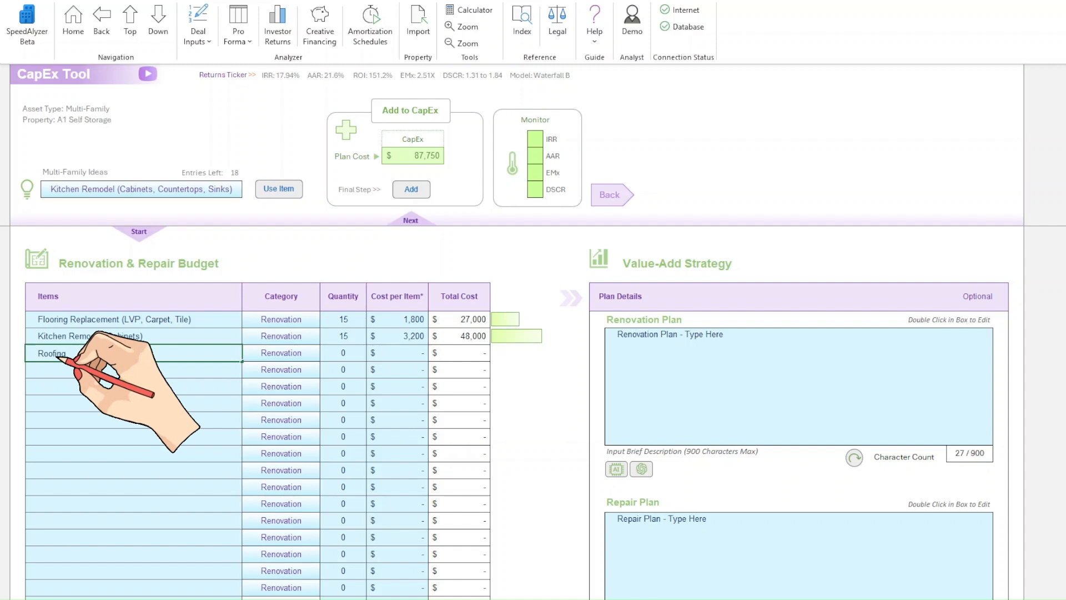
{"action": "type", "text": " Repair and "}
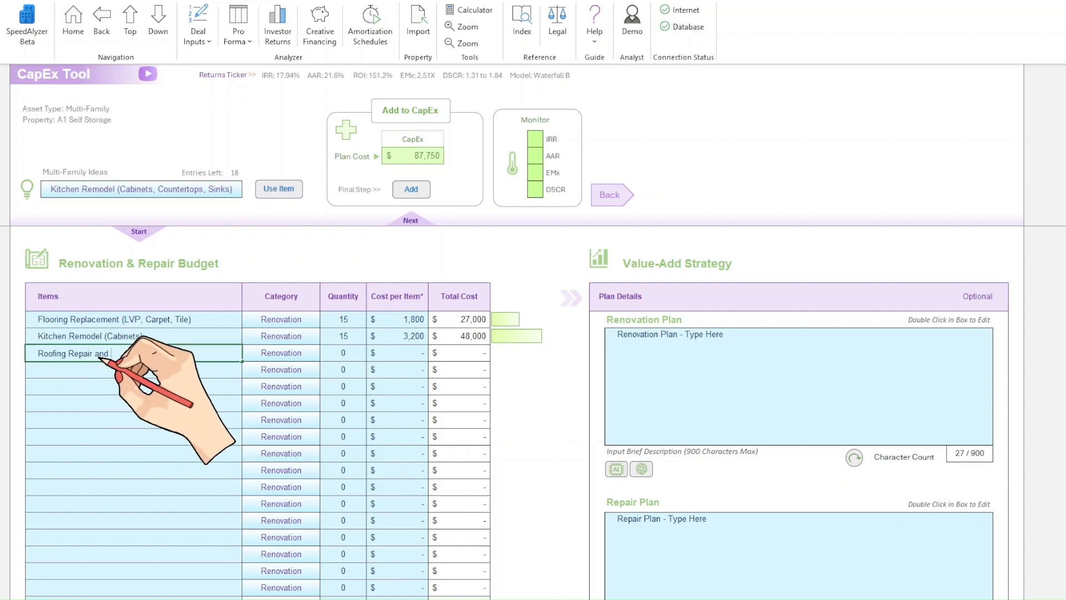
{"action": "type", "text": "Sealing"}
{"action": "key", "text": "Tab"}
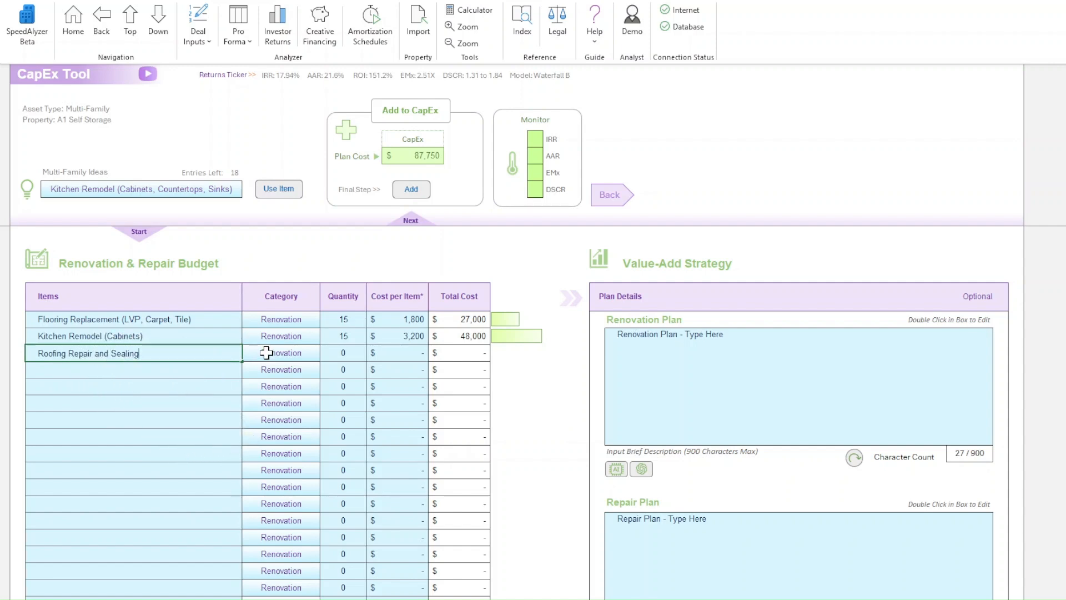
- Categorize the roofing item as Repair, with a quantity of 2 and a cost per item of $7,500
{"action": "left_click", "coordinate": [327, 356]}
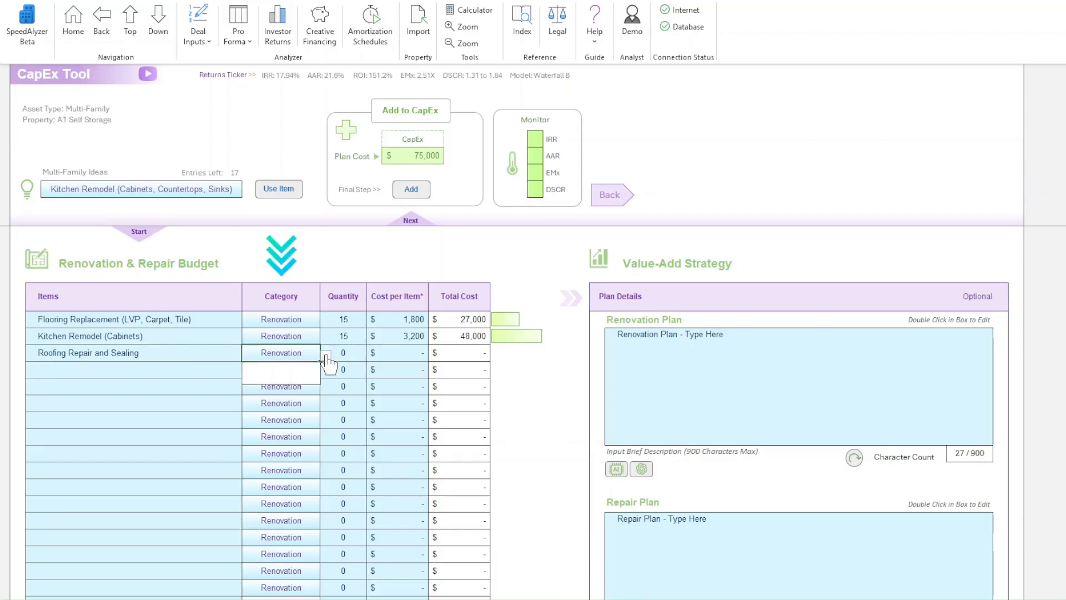
{"action": "left_click", "coordinate": [315, 379]}
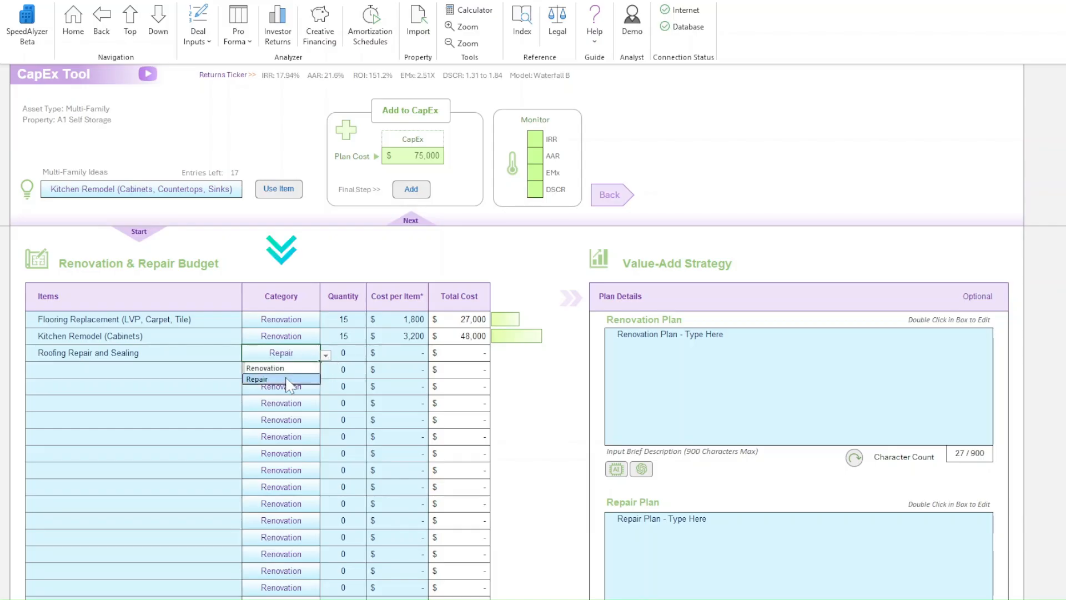
{"action": "left_click", "coordinate": [349, 358]}
{"action": "type", "text": "2"}
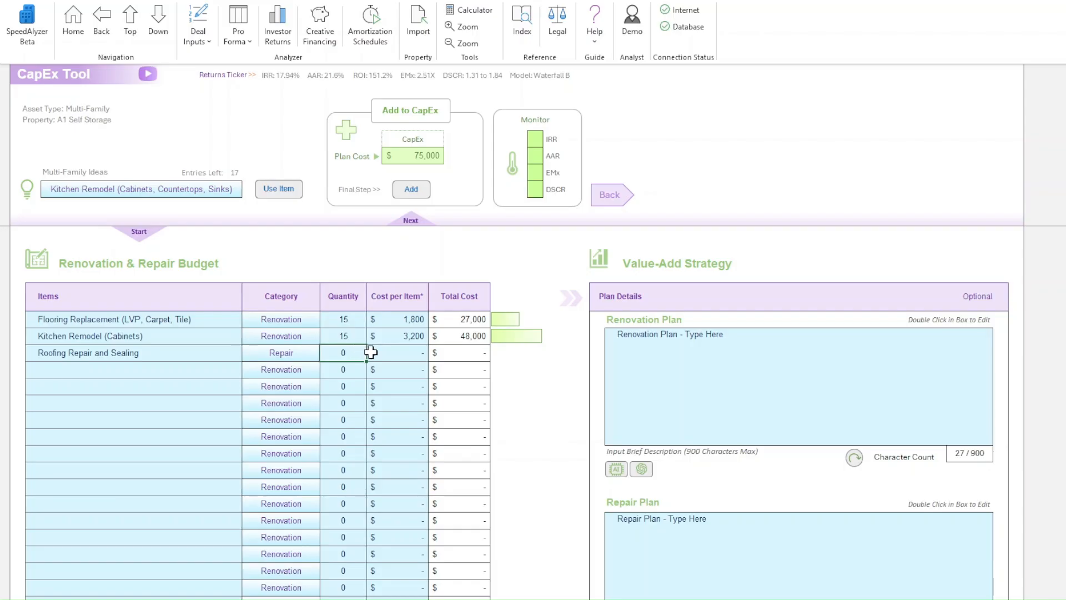
{"action": "left_click", "coordinate": [398, 359]}
{"action": "type", "text": "7500"}
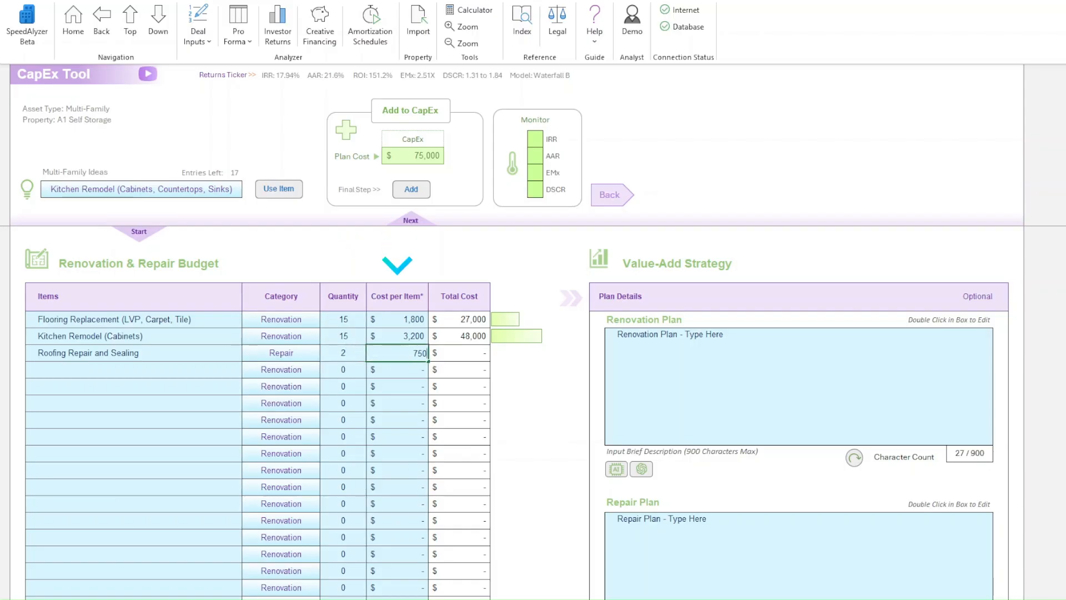
{"action": "left_click", "coordinate": [394, 369]}
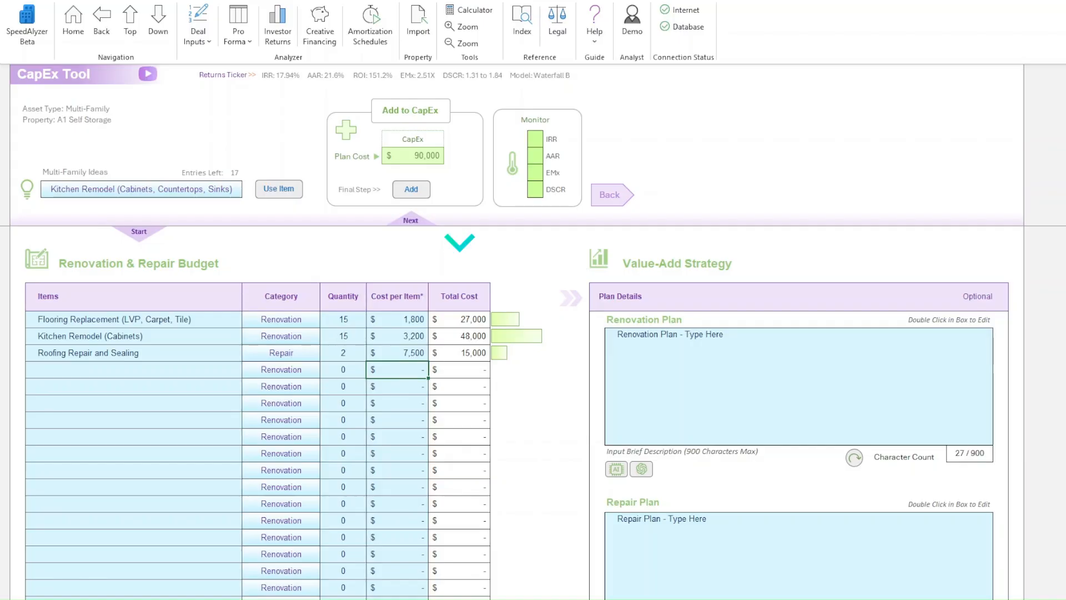
- Set the Project Management Fee to 7% and the Project Contingency to 10% of the total budget
{"action": "scroll", "coordinate": [517, 410], "scroll_direction": "down", "scroll_amount": 6}
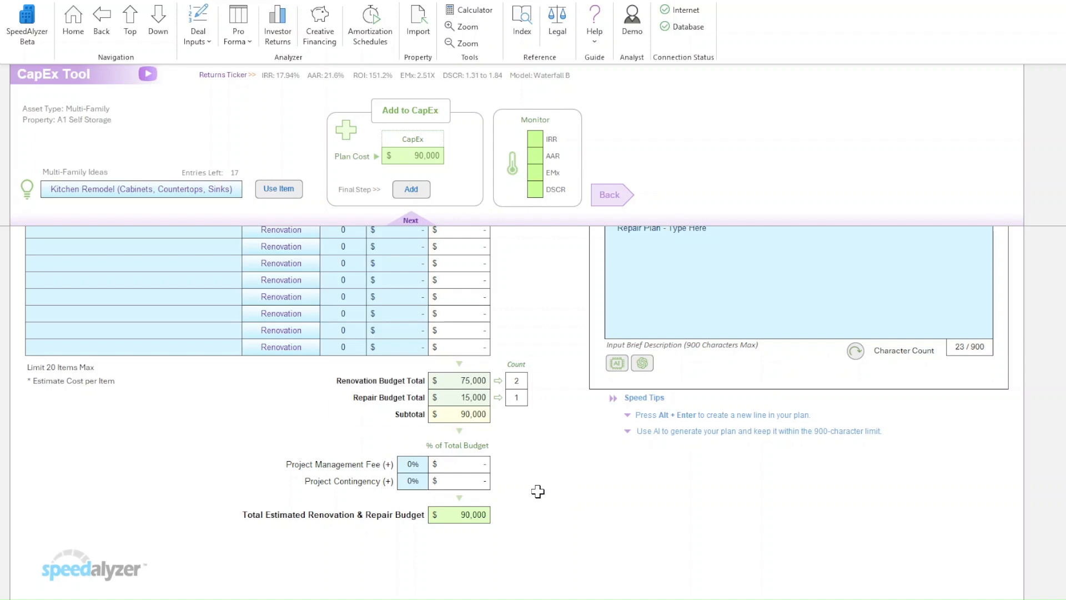
{"action": "left_click", "coordinate": [418, 468]}
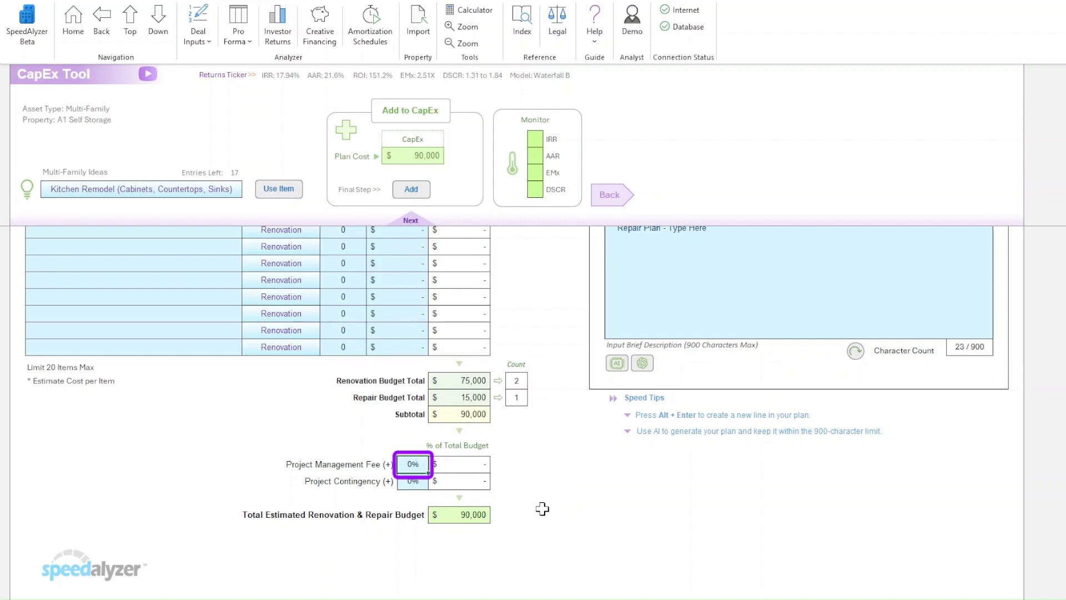
{"action": "type", "text": "7"}
{"action": "key", "text": "Return"}
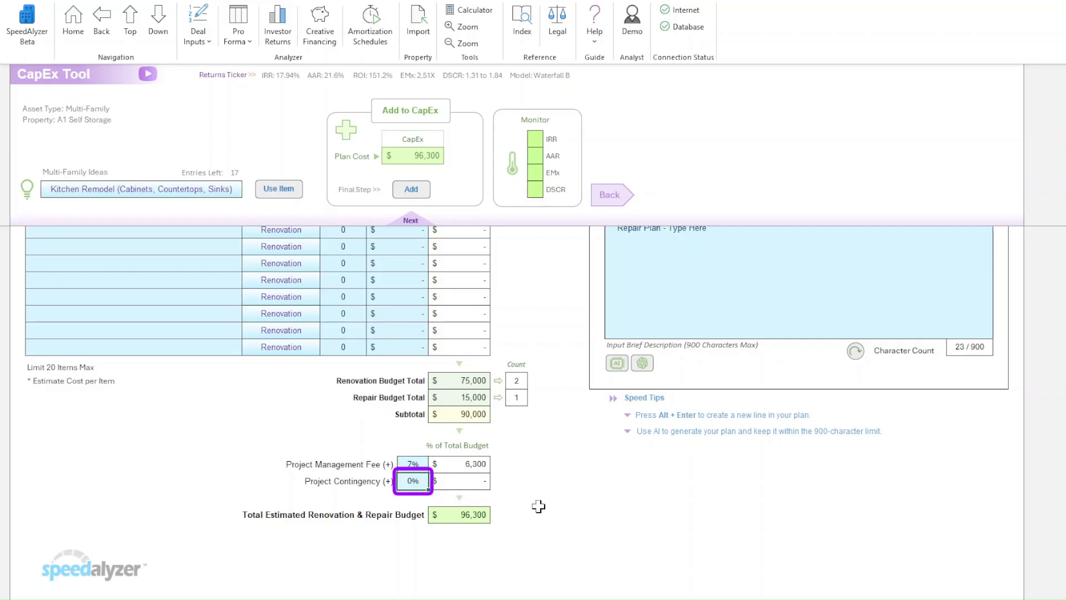
{"action": "type", "text": "10"}
{"action": "key", "text": "Return"}
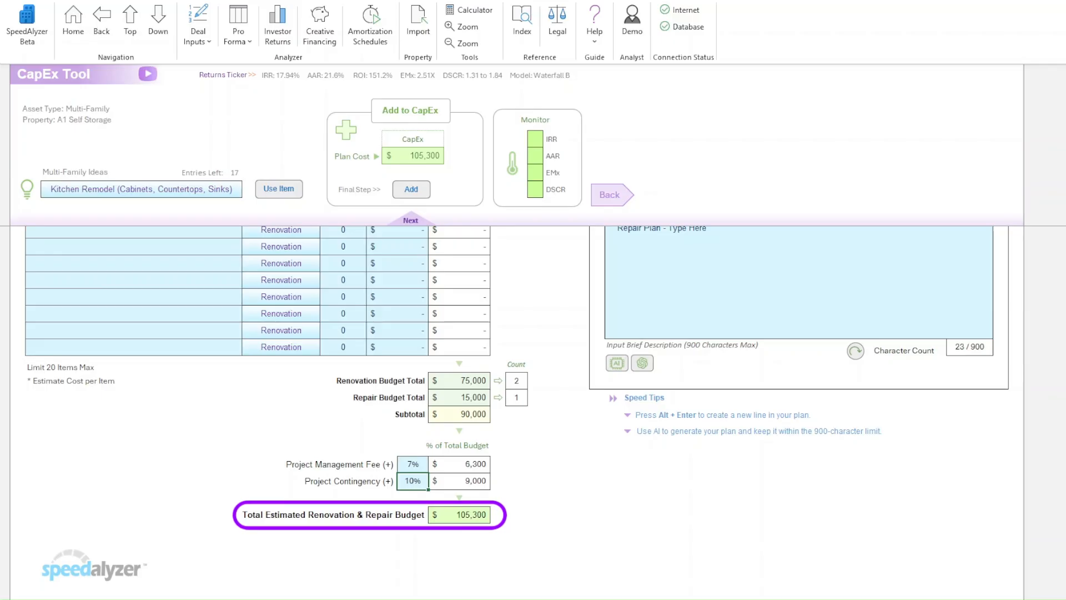
- Add the plan cost to the deal's CapEx and return to the Deal Inputs page
{"action": "scroll", "coordinate": [517, 410], "scroll_direction": "up", "scroll_amount": 3}
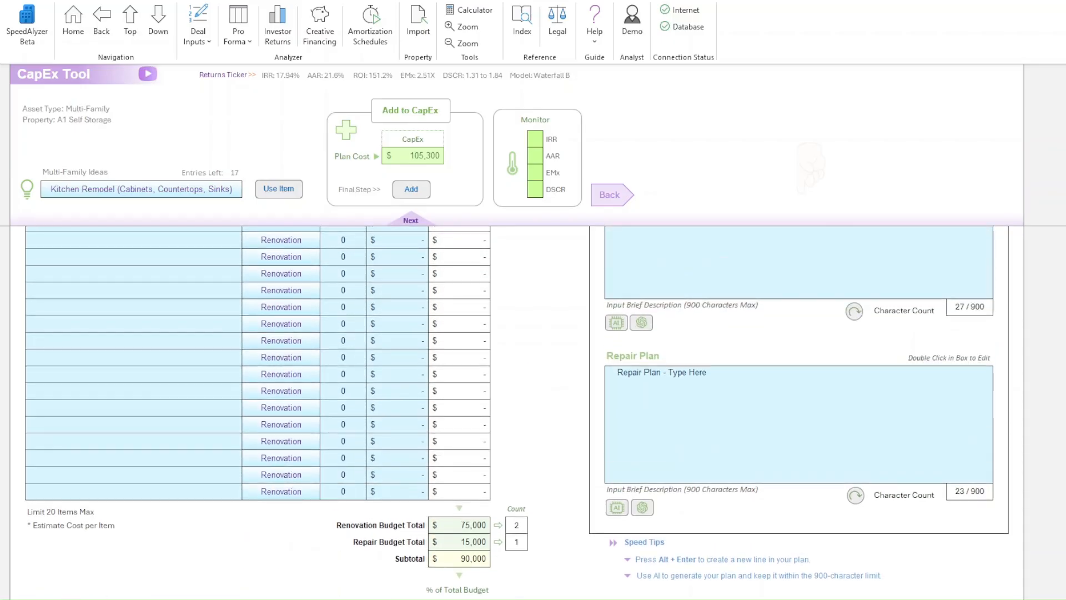
{"action": "scroll", "coordinate": [809, 166], "scroll_direction": "up", "scroll_amount": 4}
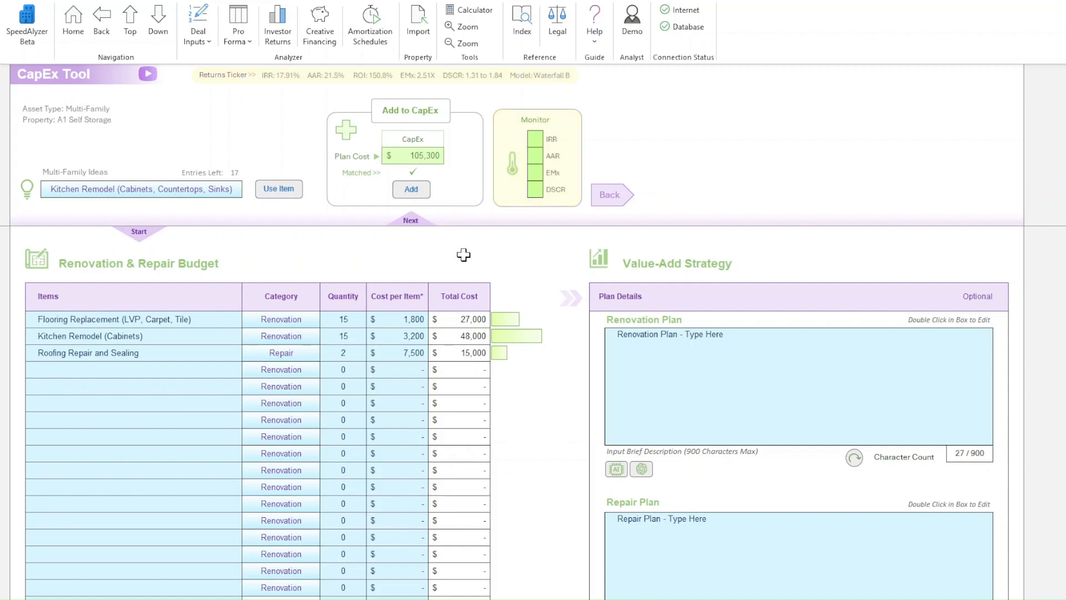
{"action": "left_click", "coordinate": [609, 195]}
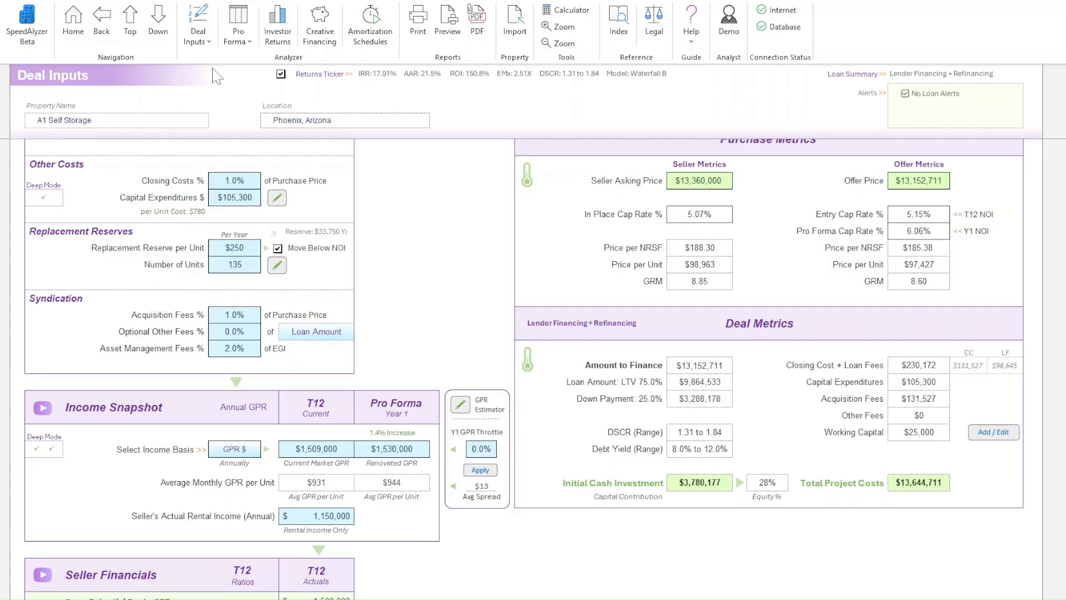
- Reopen the CapEx Tool and copy the AI Assist prompt for the Renovation Plan to the clipboard
{"action": "left_click", "coordinate": [210, 54]}
{"action": "left_click", "coordinate": [222, 95]}
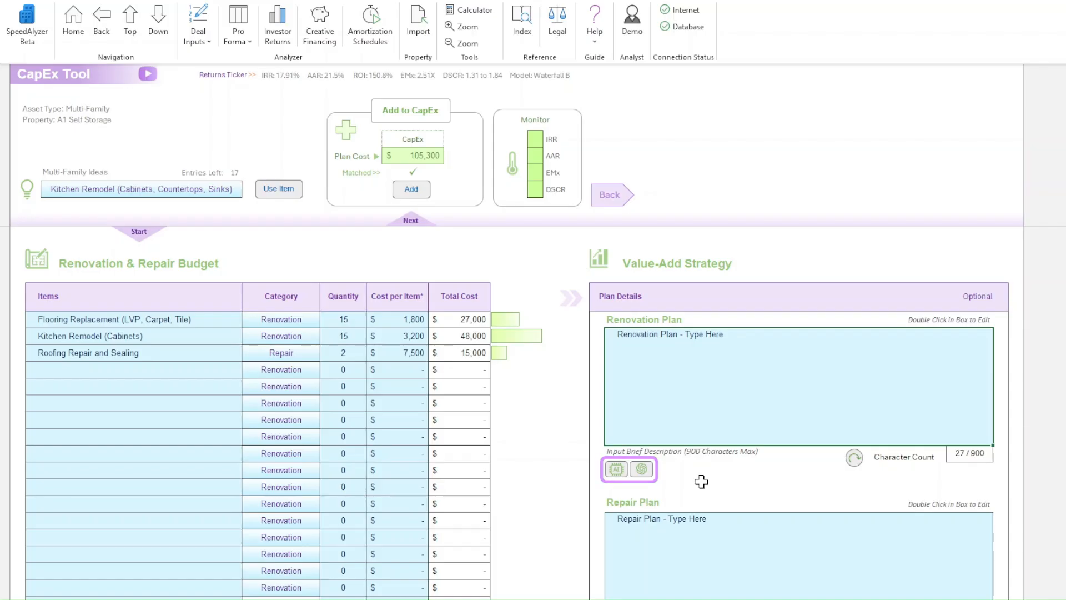
{"action": "left_click", "coordinate": [617, 469]}
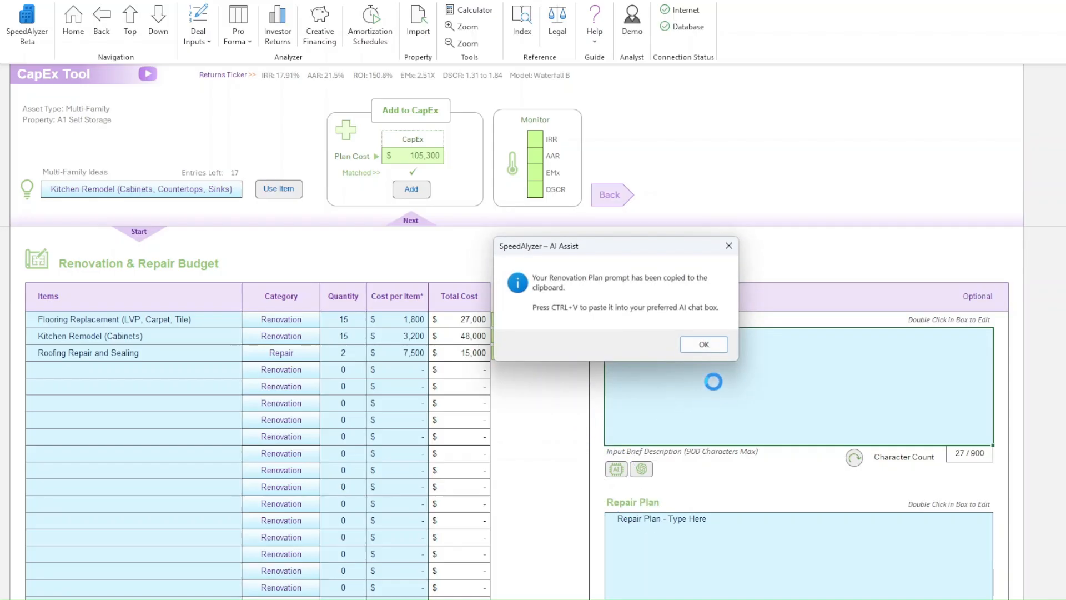
{"action": "left_click", "coordinate": [706, 345]}
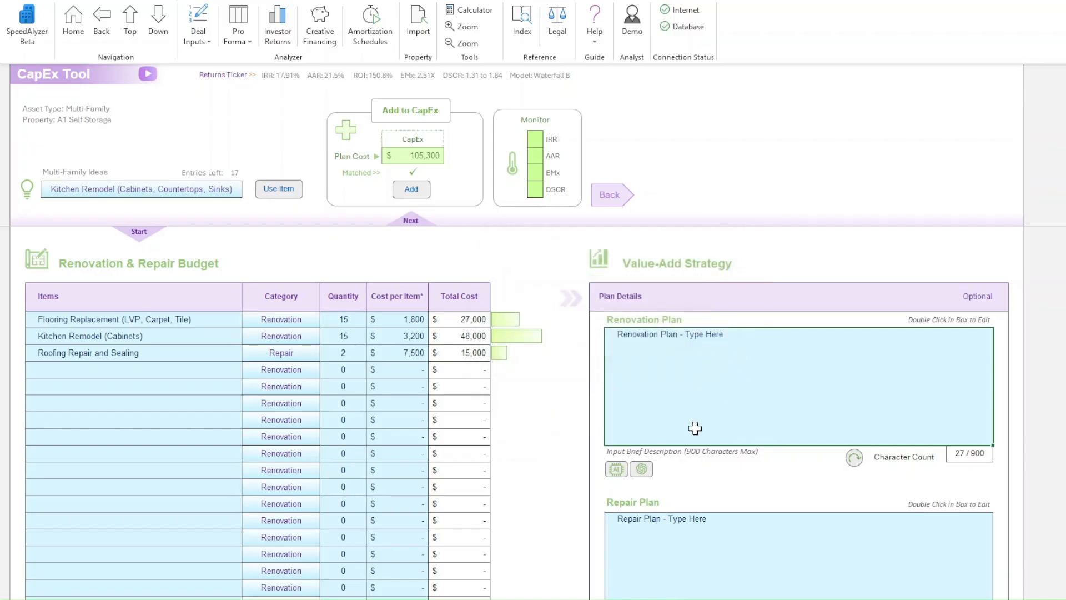
- Switch to ChatGPT, paste the copied renovation plan prompt and submit it
{"action": "left_click", "coordinate": [642, 470]}
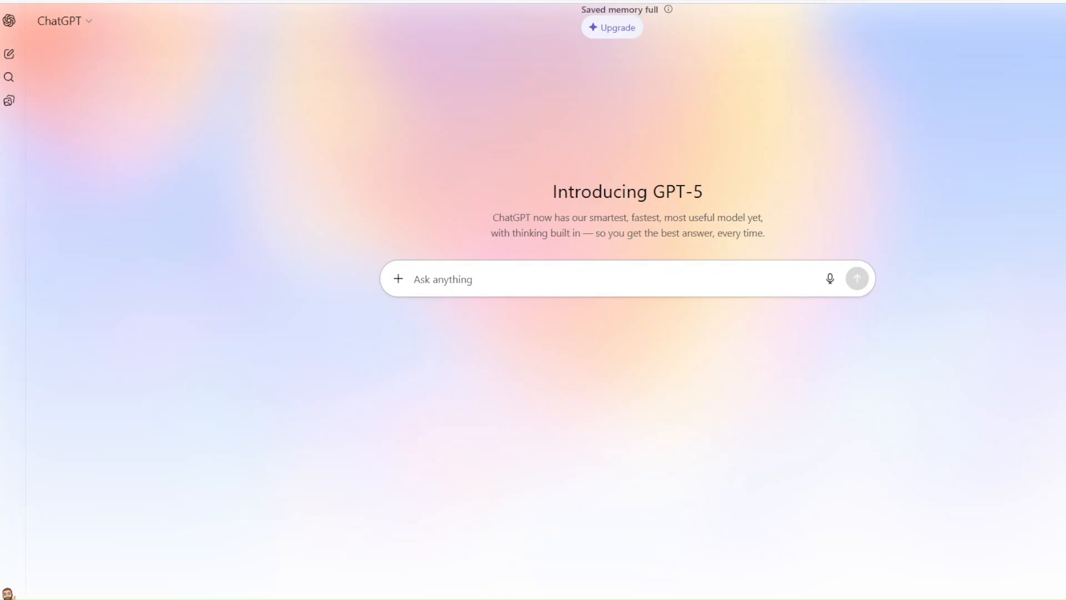
{"action": "key", "text": "ctrl+v"}
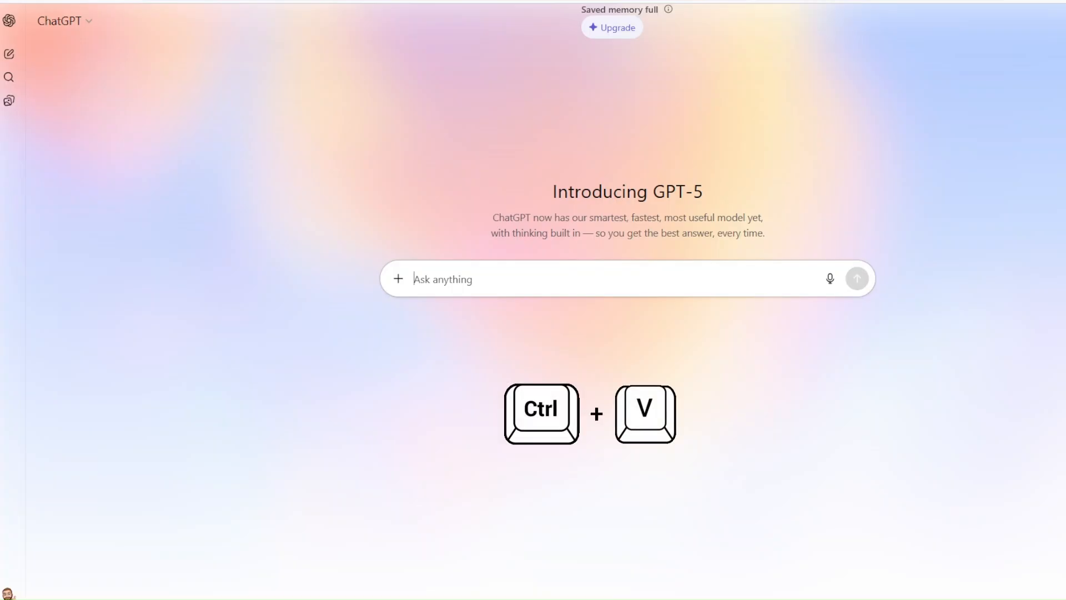
{"action": "type", "text": "Create a concise 900-character summary of a renovation plan for a Multi-family property using the following list of improvements: Flooring Replacement (LVP, Carpet, Tile), Kitchen Remodel (Cabinets). Group related items where possible and keep the wording clear and professional."}
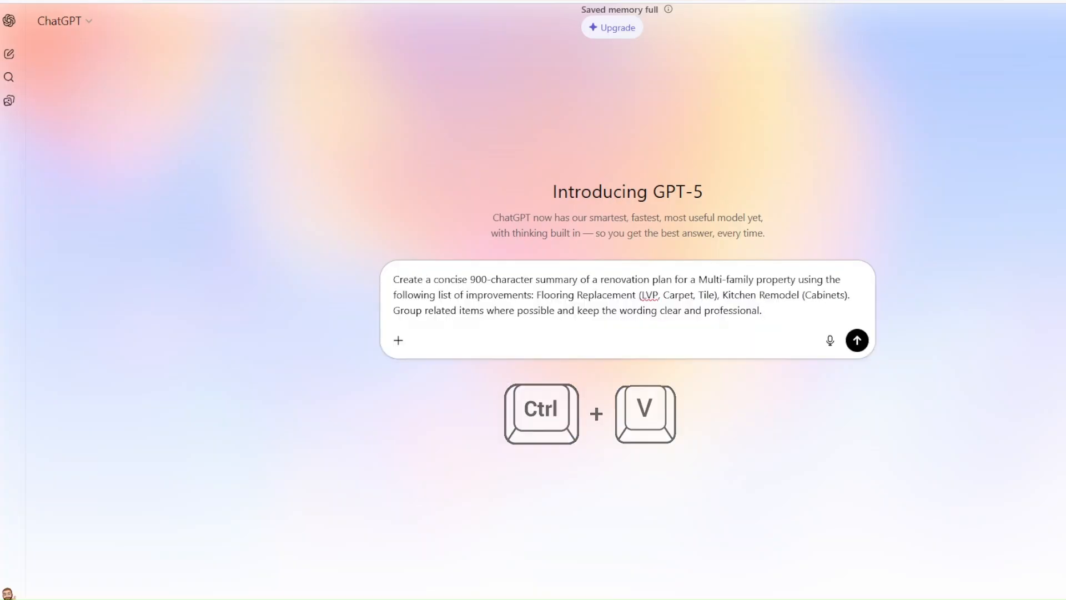
{"action": "left_click", "coordinate": [856, 341]}
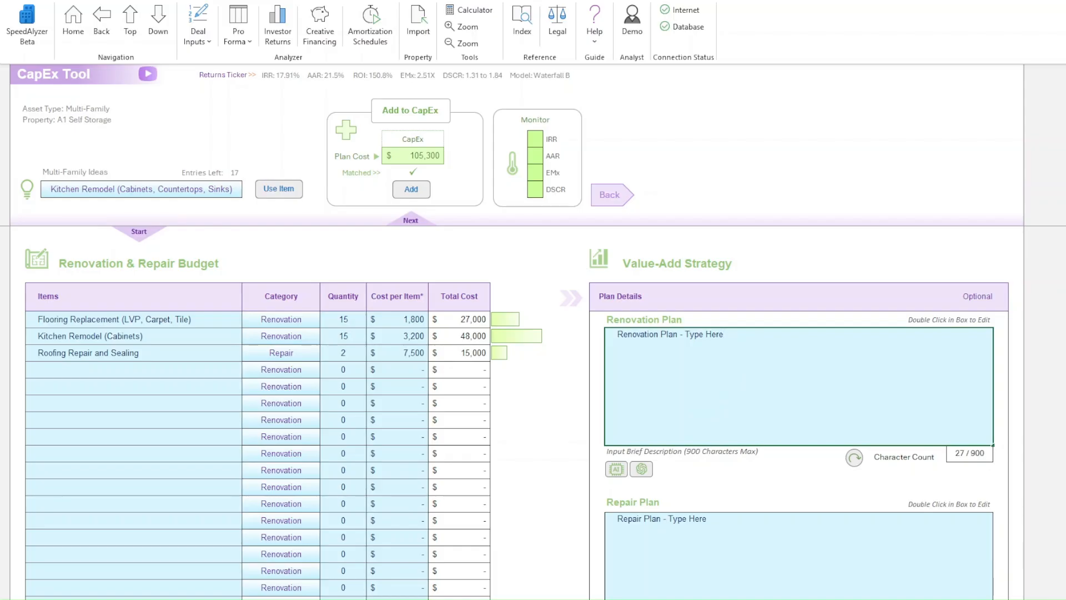
- Replace the Renovation Plan placeholder with the AI-generated summary and refresh its character count
{"action": "key", "text": "ctrl+a"}
{"action": "type", "text": "Our renovation plan focuses on modernizing unit interiors to enhance tenant experience and drive rent growth. Flooring will be replaced throughout units with a combination of luxury vinyl plank, carpet, and tile, selected based on location and use within each unit. Kitchens will be updated with new cabinetry to improve both functionality and aesthetic appeal. These improvements are designed to increase unit appeal, reduce turnover, and support the property's value-add strategy while maintaining cost efficiency."}
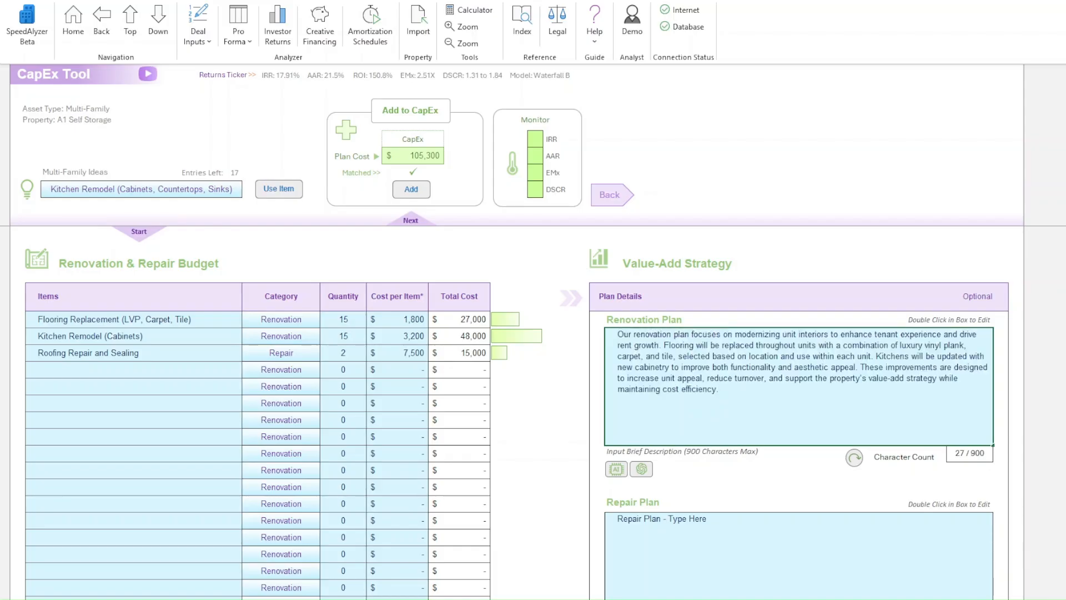
{"action": "left_click", "coordinate": [854, 457]}
- Open the Repair Plan description box for editing
{"action": "left_click", "coordinate": [830, 546]}
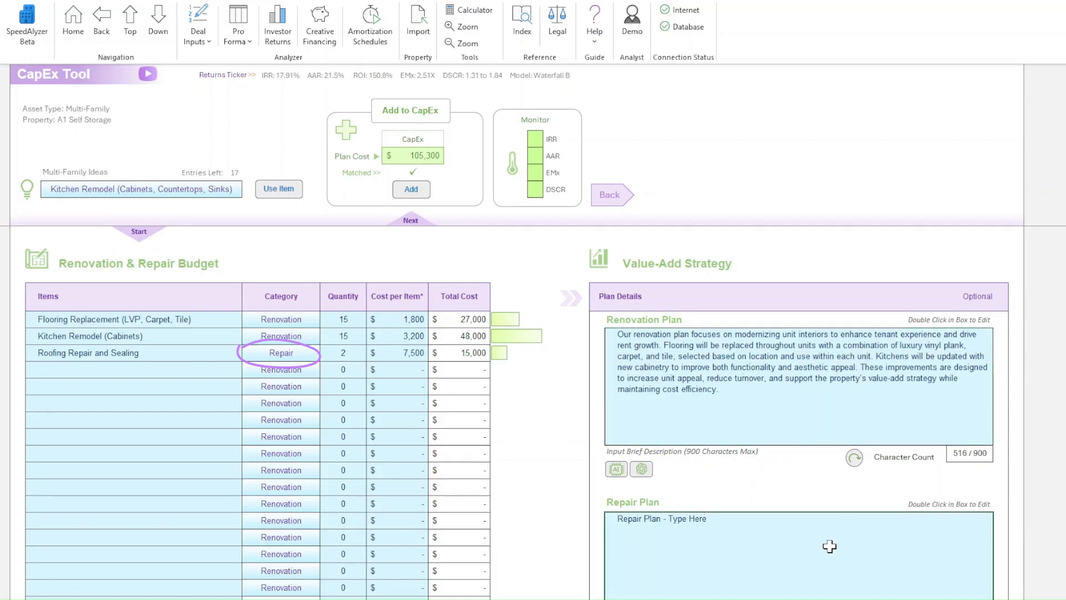
{"action": "left_click", "coordinate": [725, 528]}
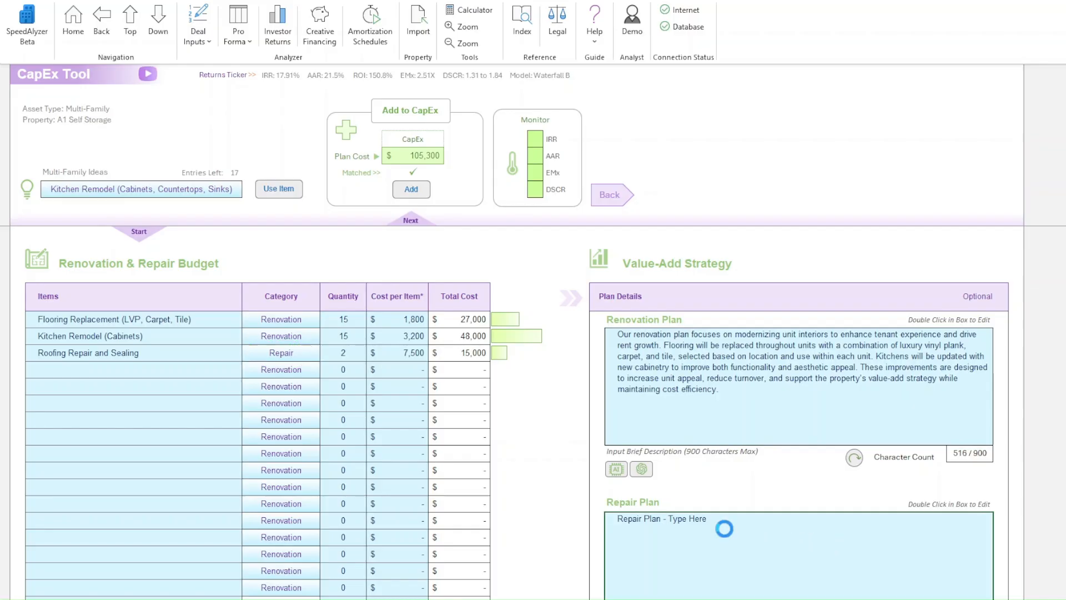